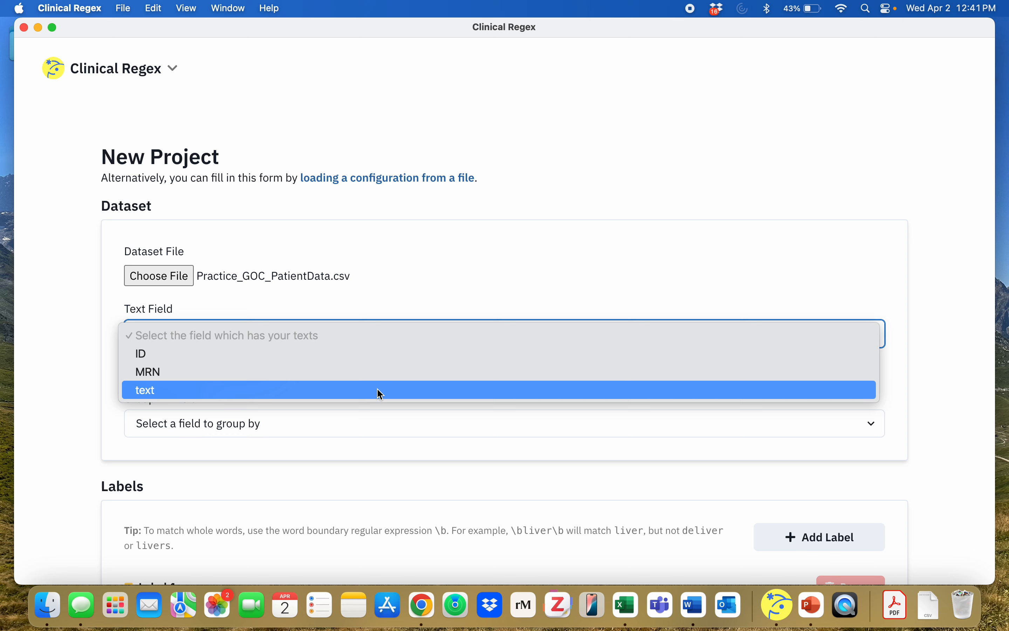
Step: Set the dataset's text field to text and group the texts by the MRN field
click(381, 391)
click(338, 424)
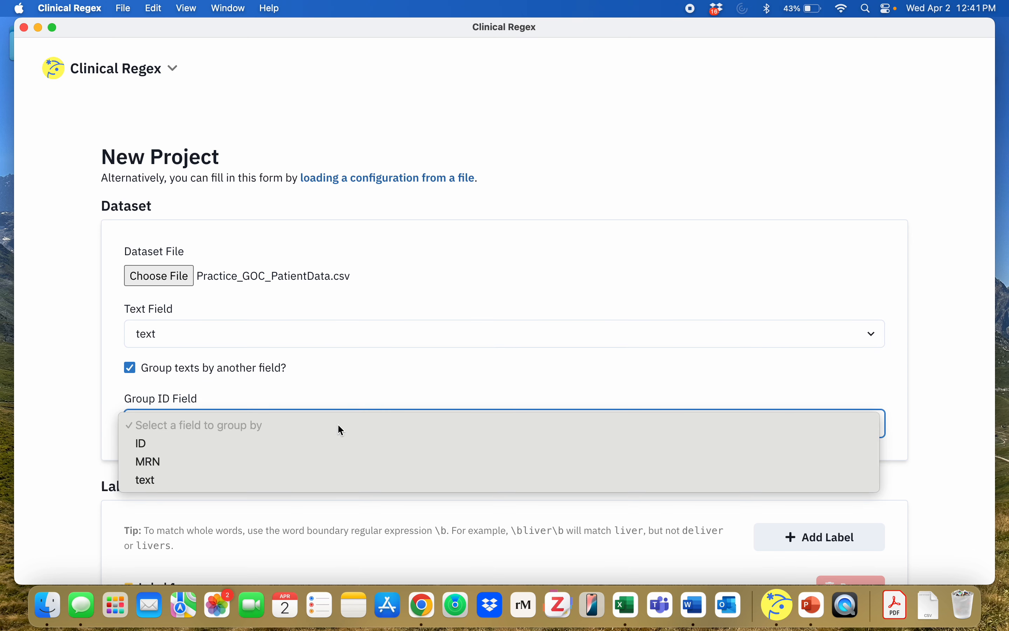
click(330, 461)
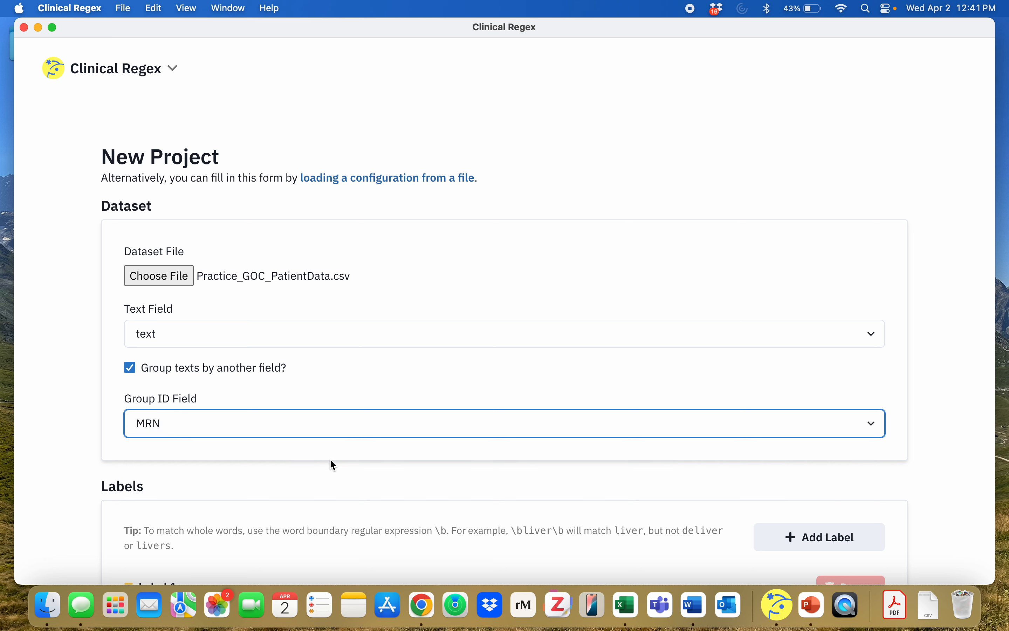
Step: Name the first label Goals of Care
scroll(371, 238, down, 1)
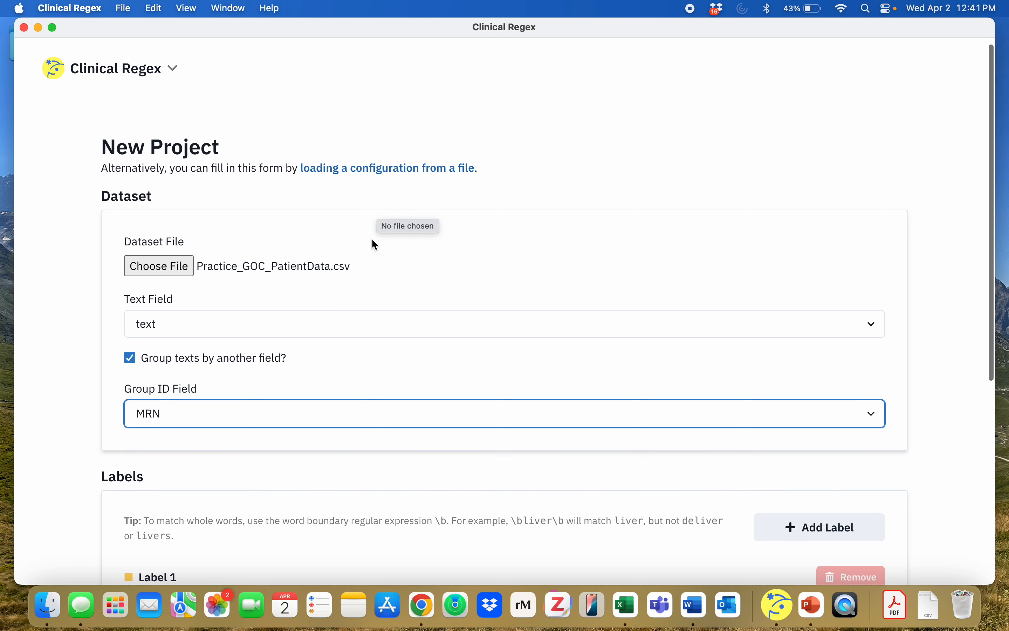
scroll(371, 239, down, 2)
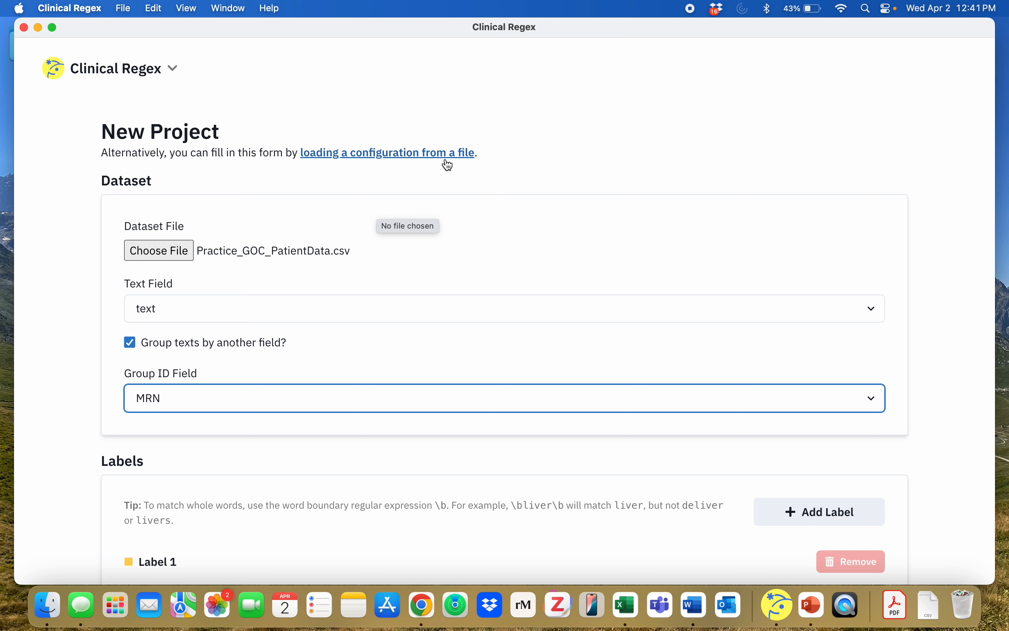
scroll(88, 351, down, 5)
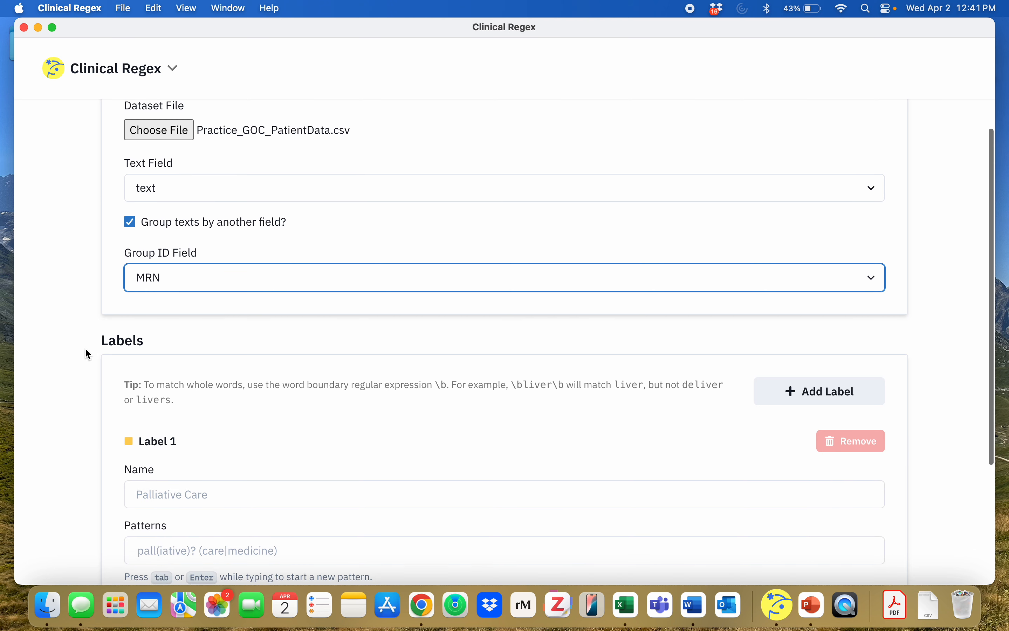
scroll(88, 353, down, 5)
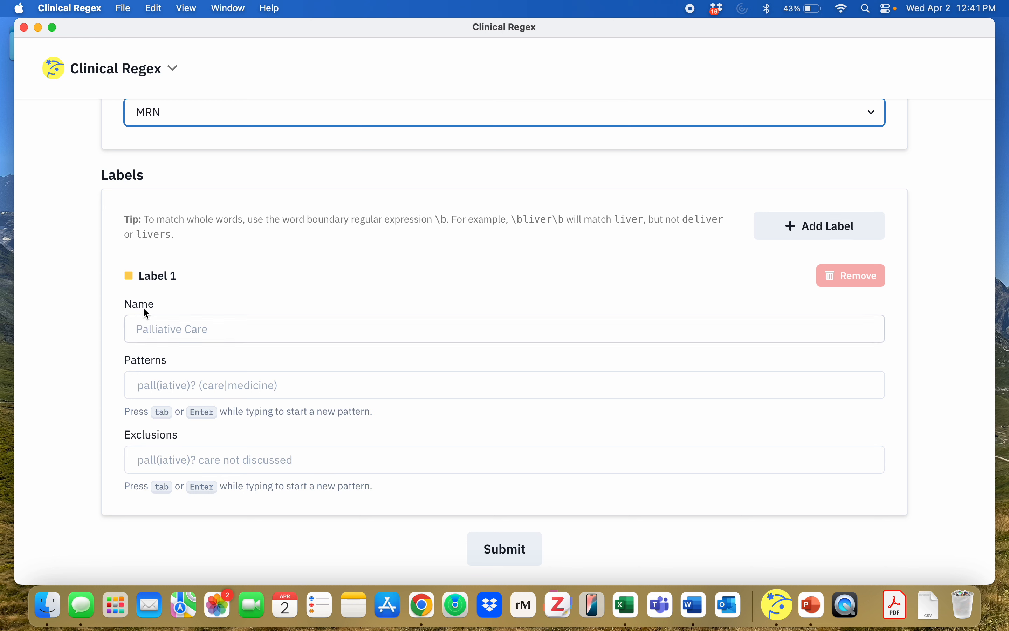
click(162, 326)
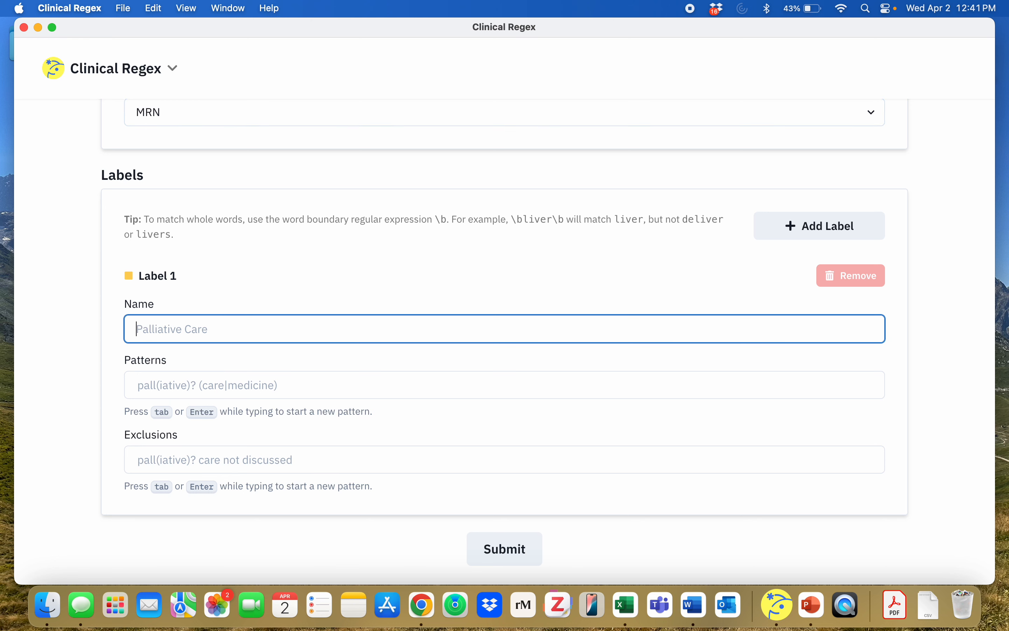
text(Goals of Care)
Step: Add the whole-word pattern \bgoals of care\b to the Goals of Care label
click(250, 387)
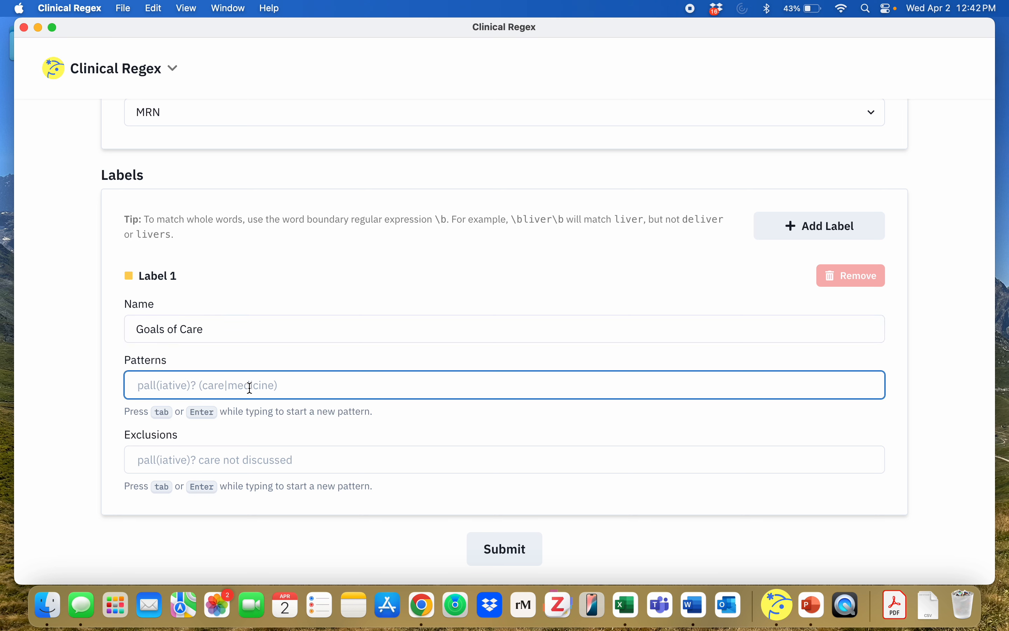
text(goals)
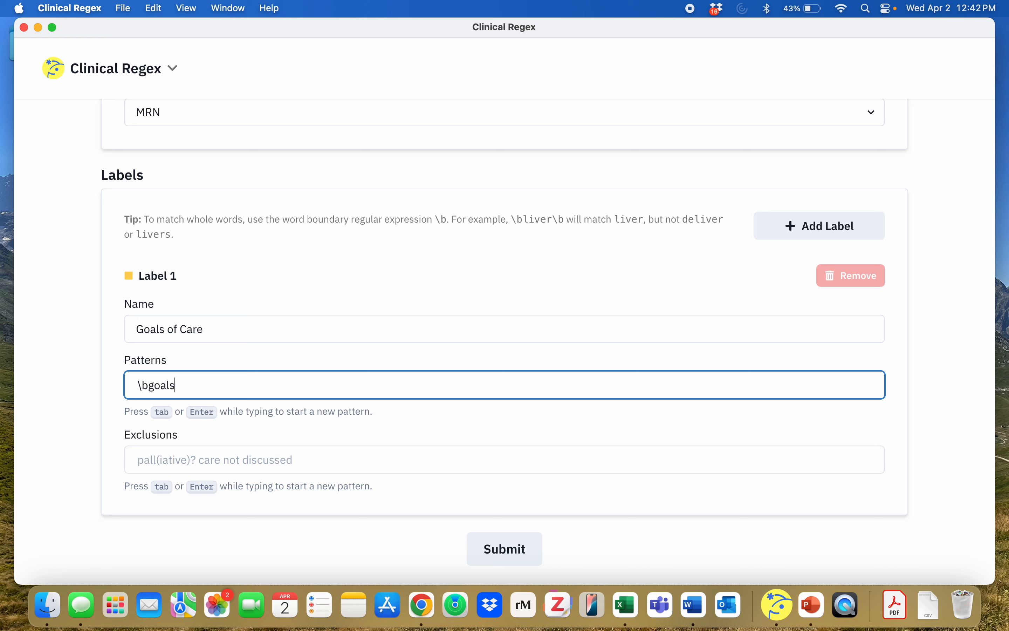
text( f)
key(BackSpace)
text(of care\b)
key(Return)
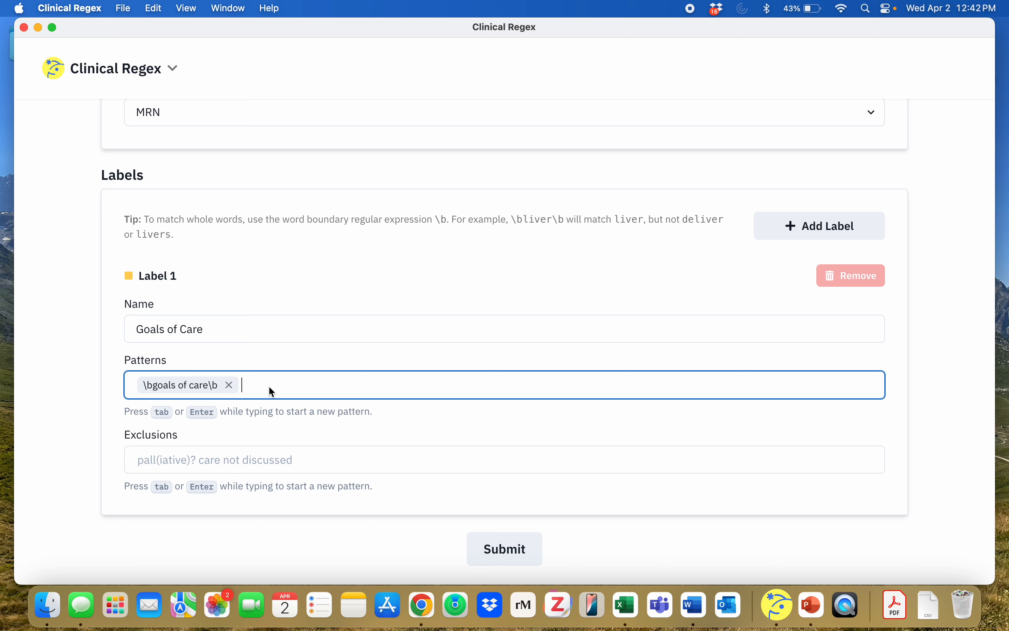
Step: Add the singular pattern \bgoal of care\b to the Goals of Care label
text(\bgoals)
key(BackSpace)
text(of care\b)
key(Return)
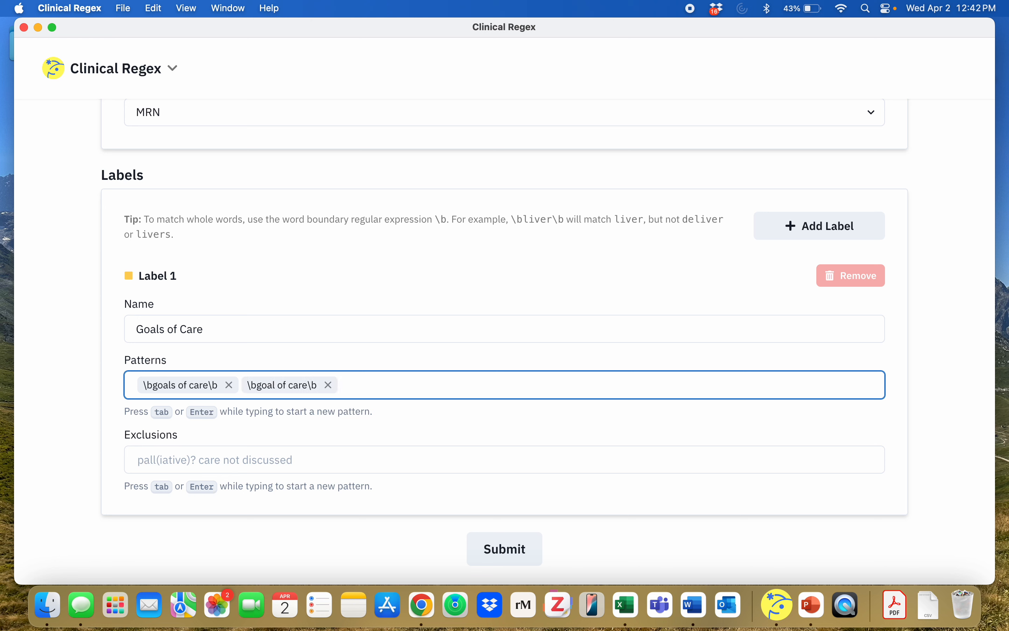
Step: Add the pattern \bend of life care\b to the Goals of Care label
text(\bend of life care\b)
key(Return)
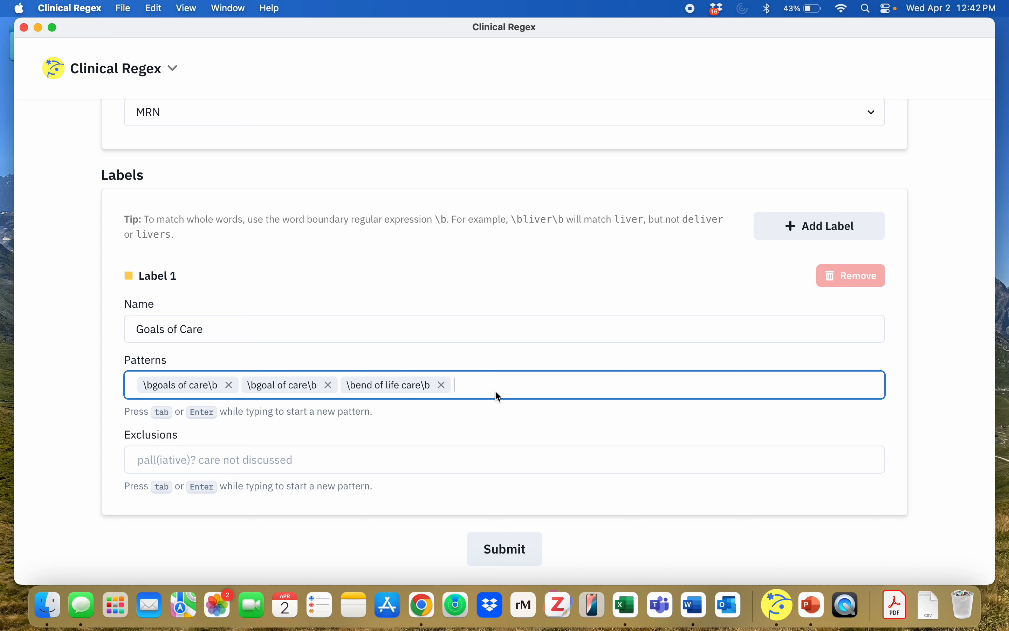
click(311, 472)
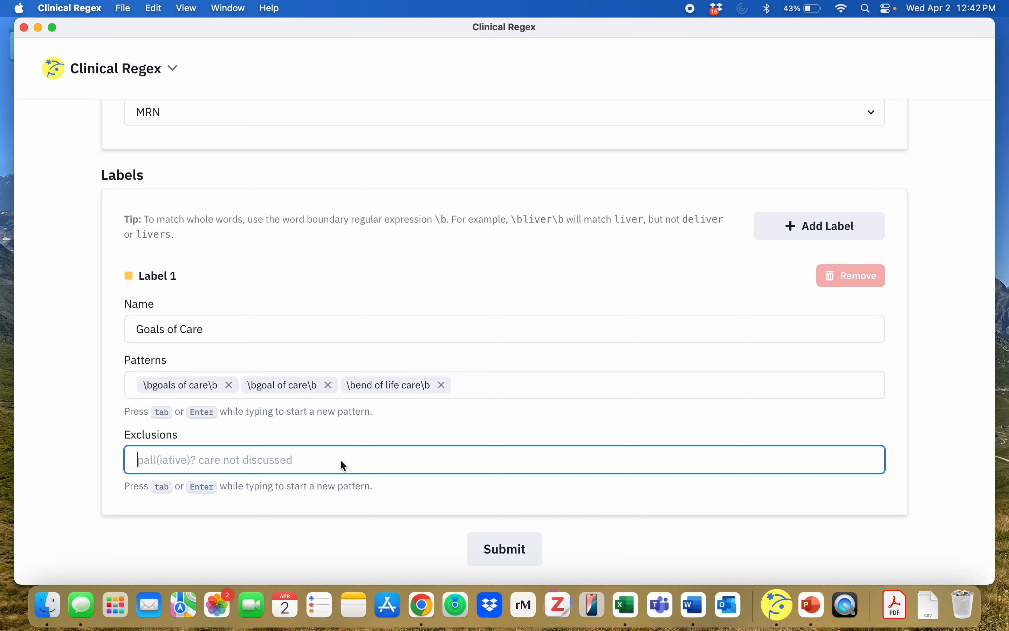
Step: Add a second label to the project and name it Hospice
click(793, 234)
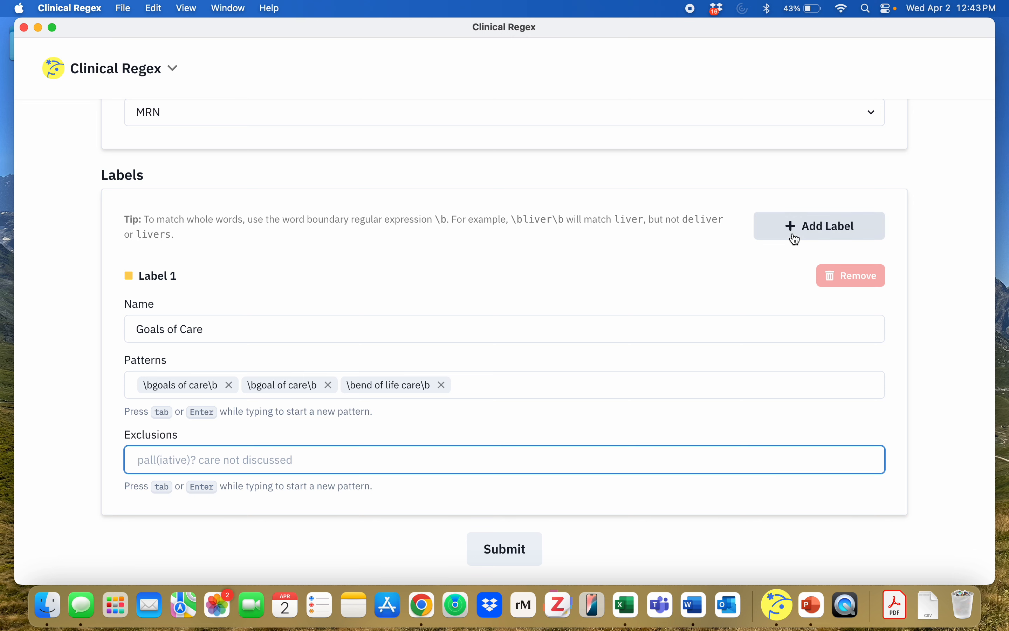
scroll(160, 483, down, 3)
click(163, 443)
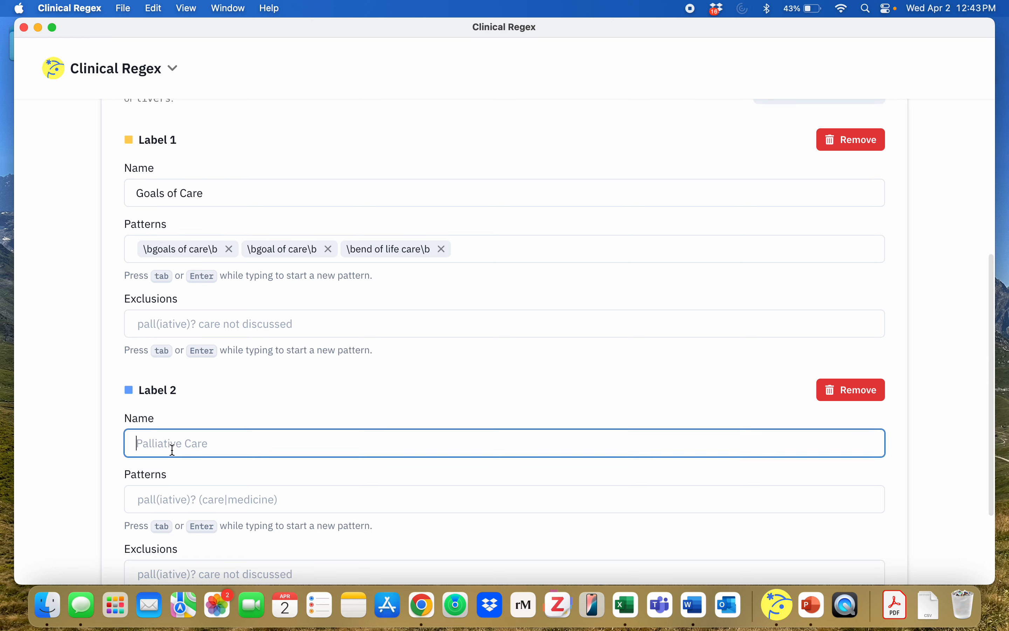
text(Hospice)
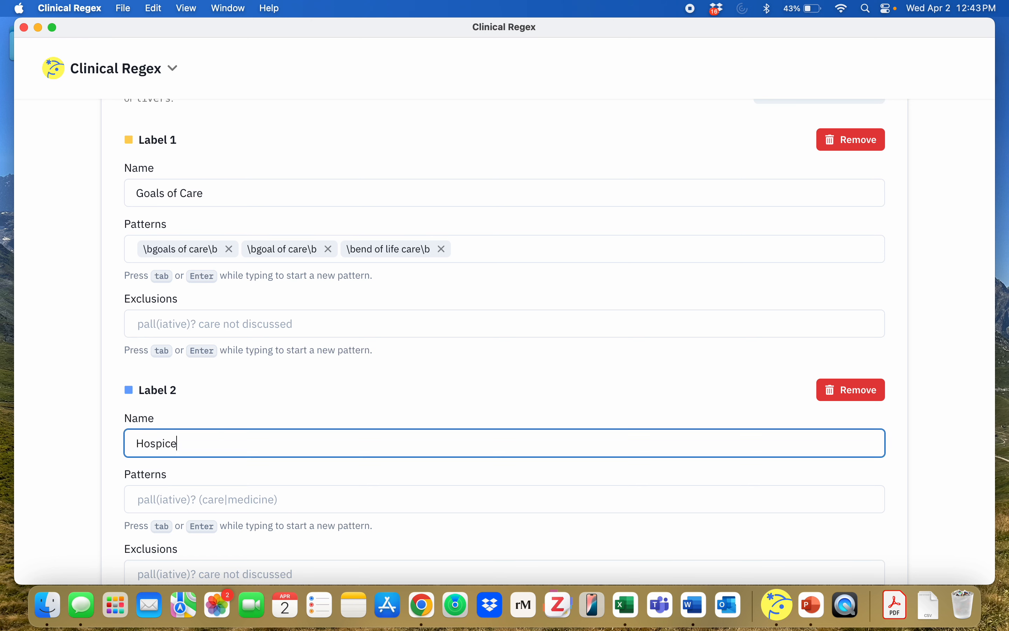
Step: Add the whole-word pattern \bhospice\b to the Hospice label
click(143, 499)
text(\b)
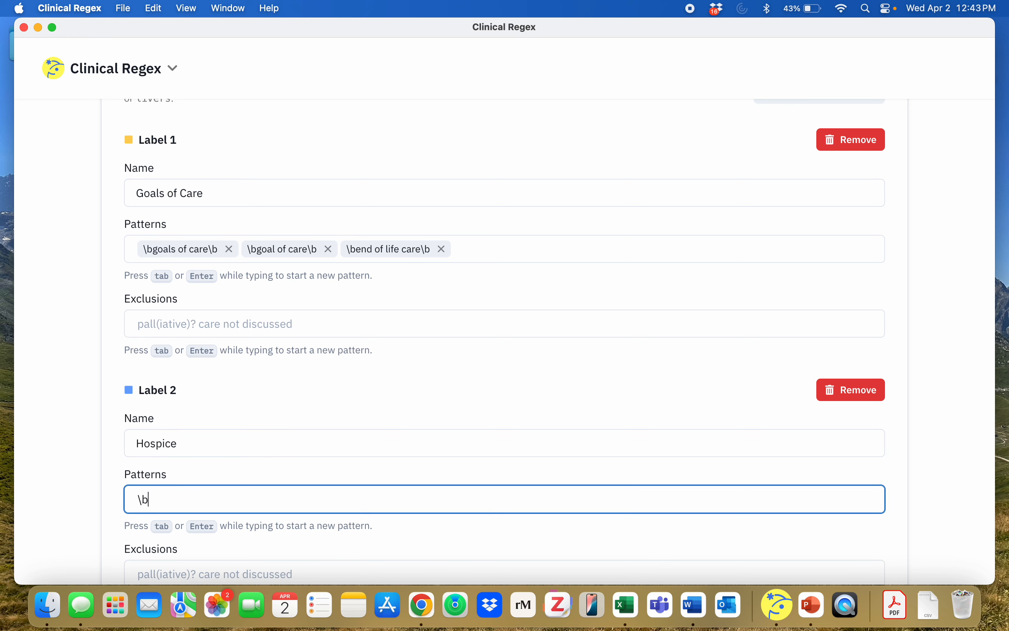
text(hospice\b)
key(Return)
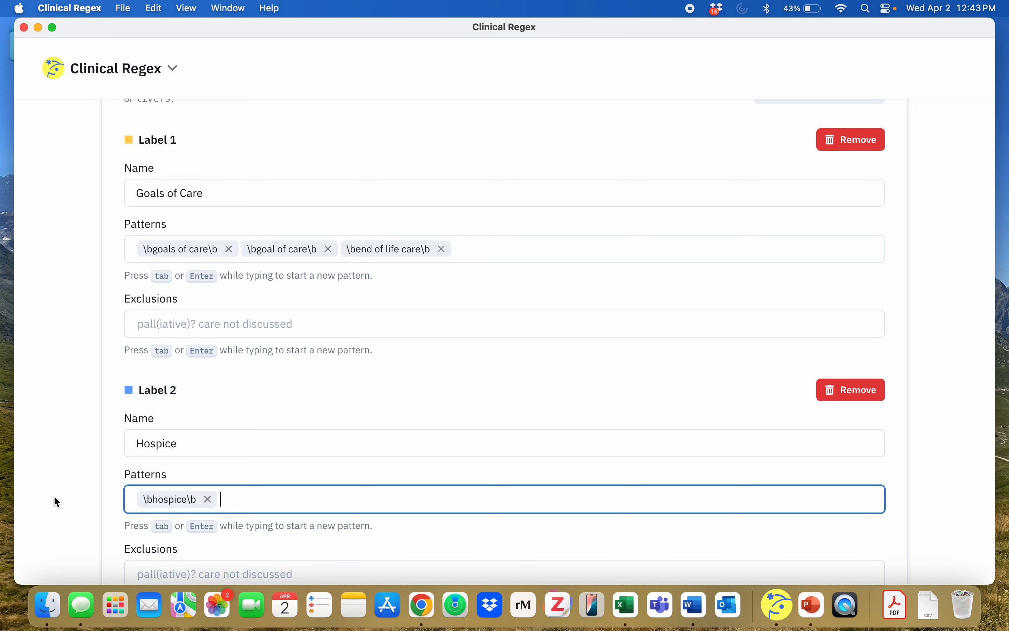
Step: Submit the new project form with the Goals of Care and Hospice labels
scroll(66, 497, down, 5)
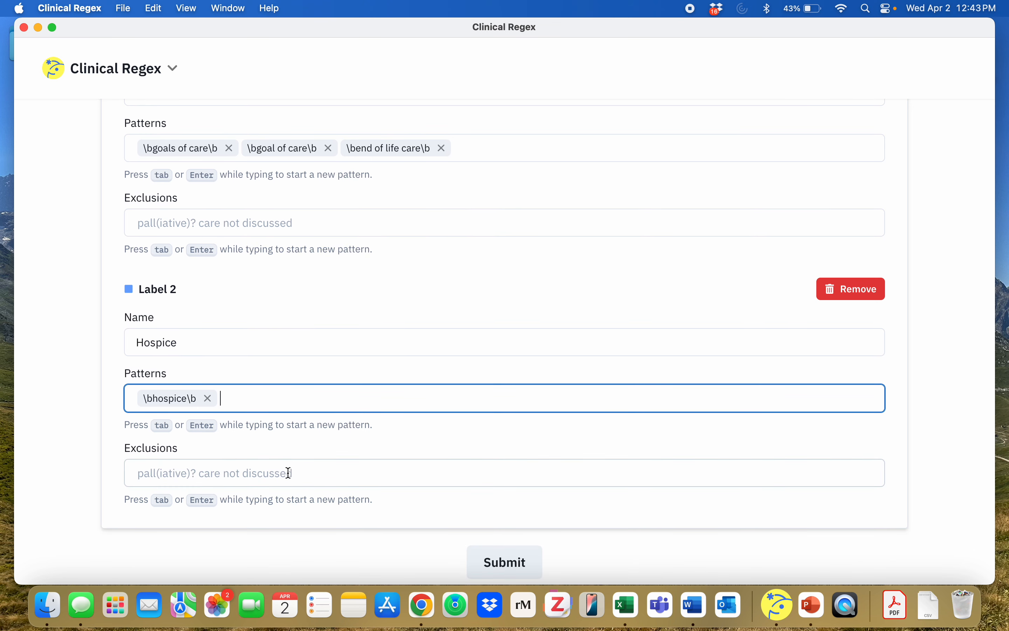
scroll(289, 473, down, 1)
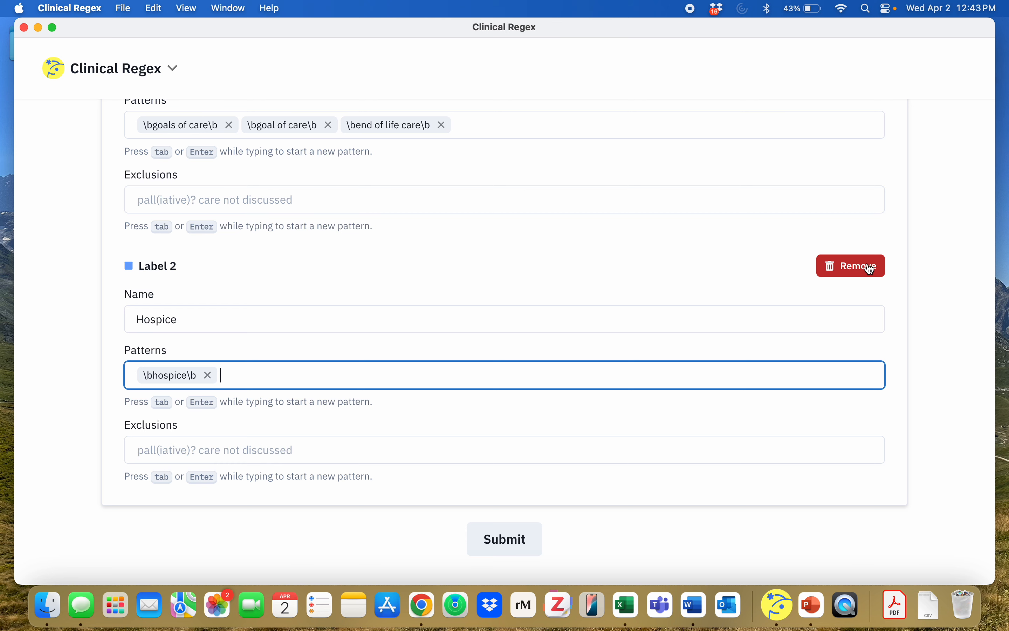
scroll(623, 325, up, 4)
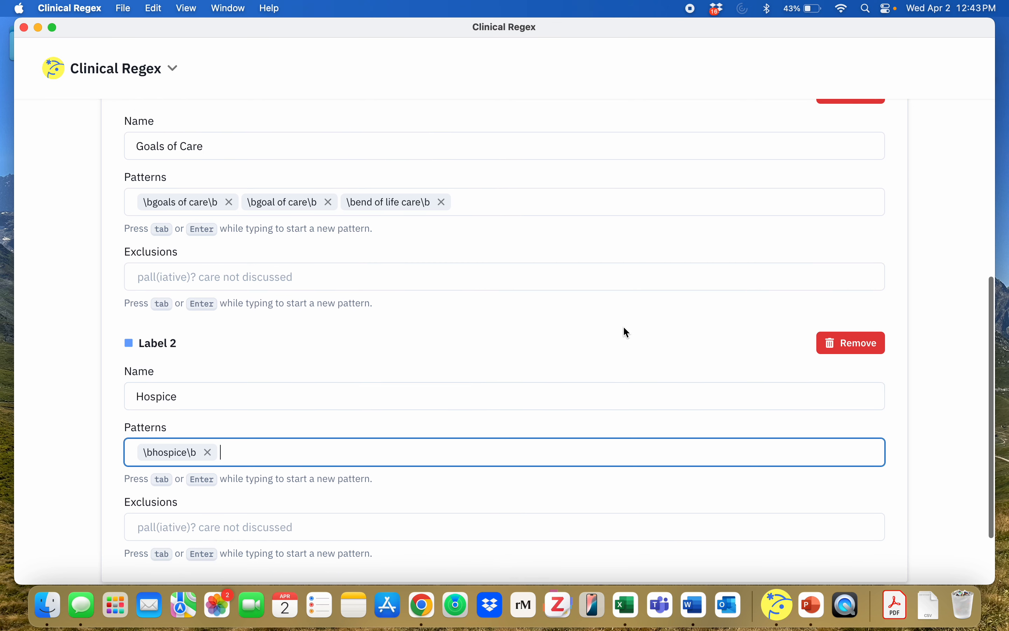
scroll(625, 328, down, 3)
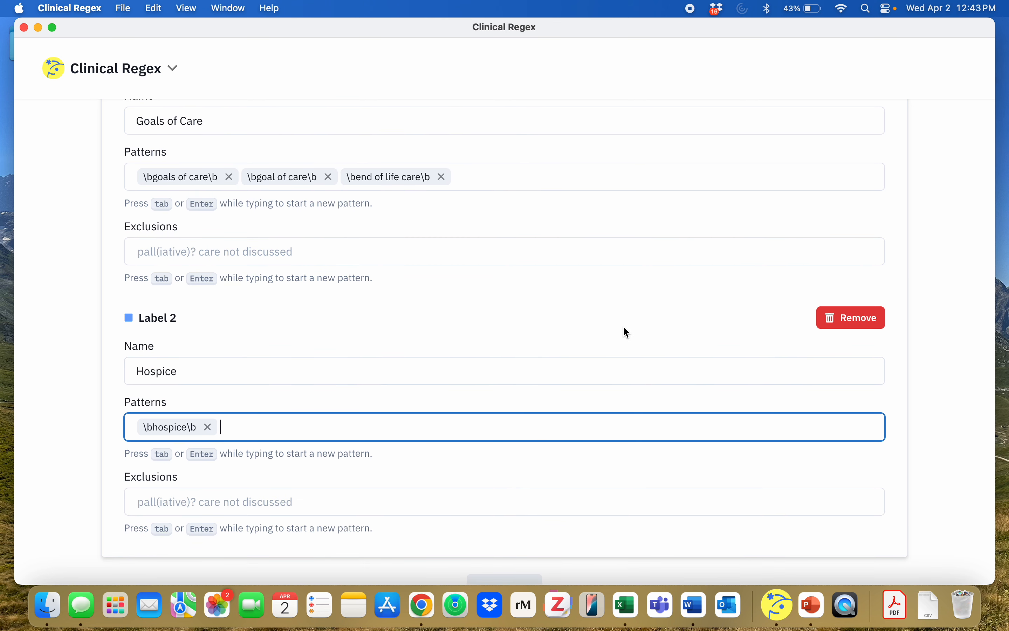
scroll(623, 326, down, 3)
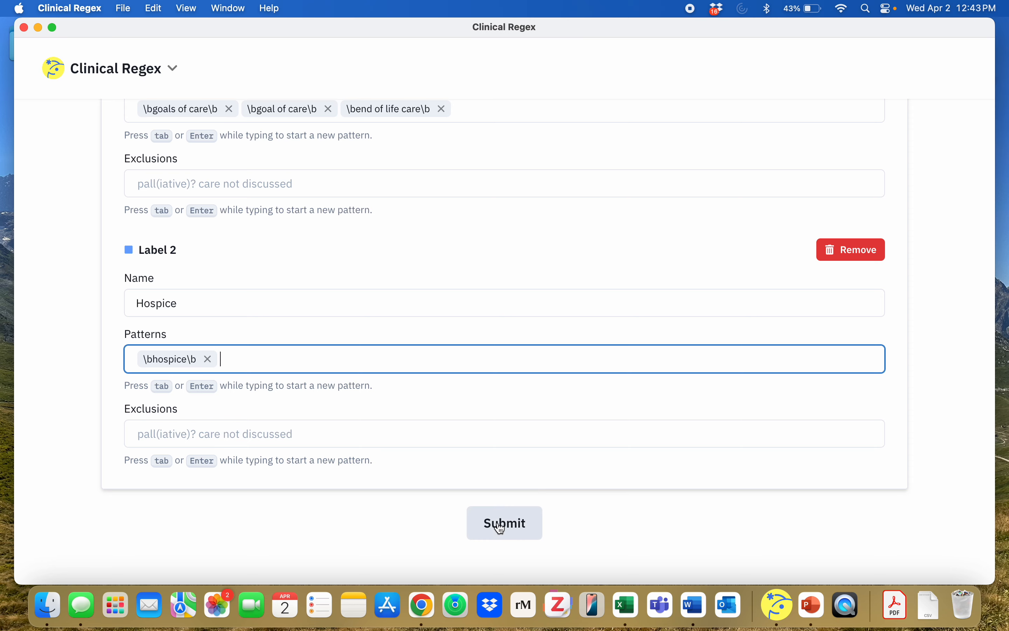
click(502, 526)
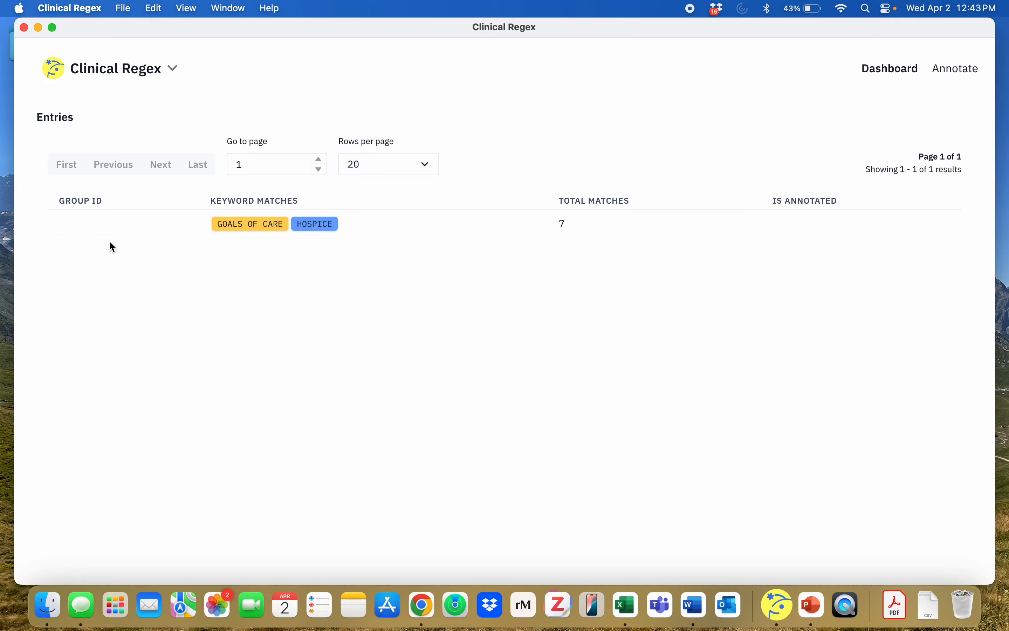
Step: Export the project configuration to the Desktop as GOC Config.json
click(134, 81)
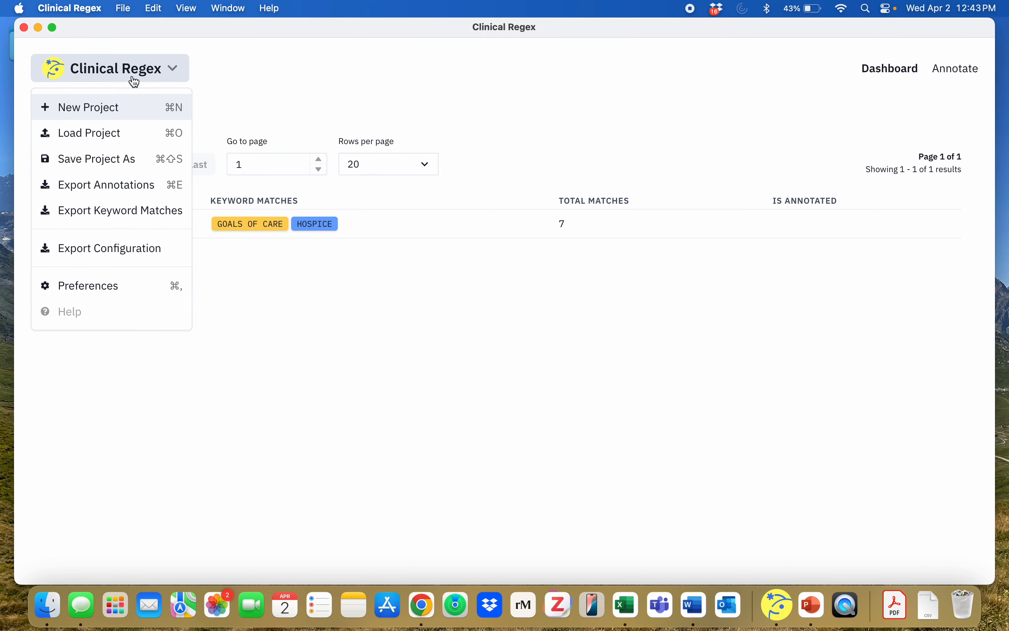
click(124, 248)
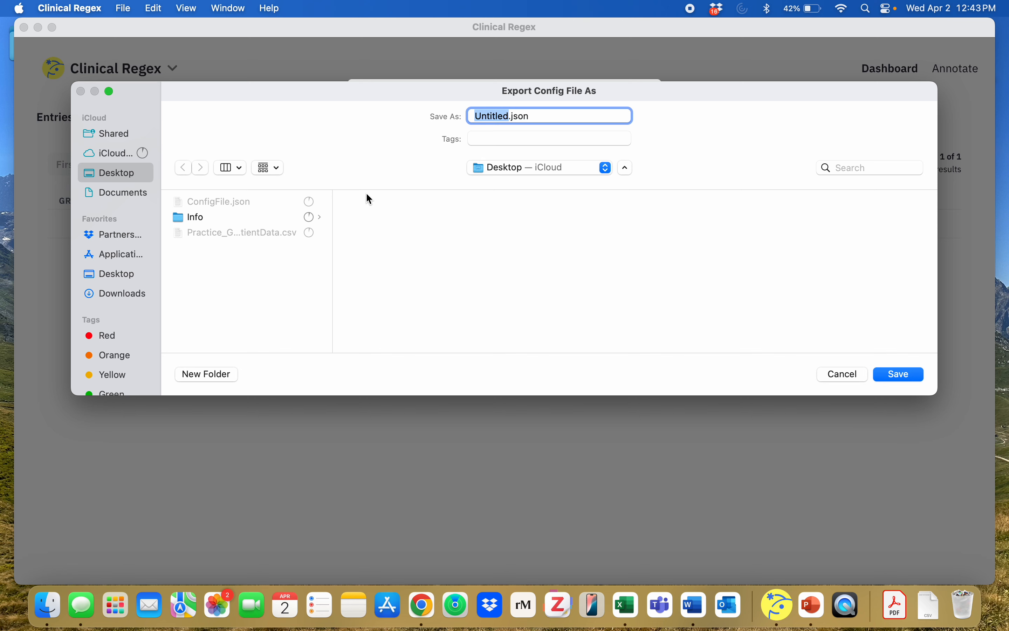
text(GOC Config)
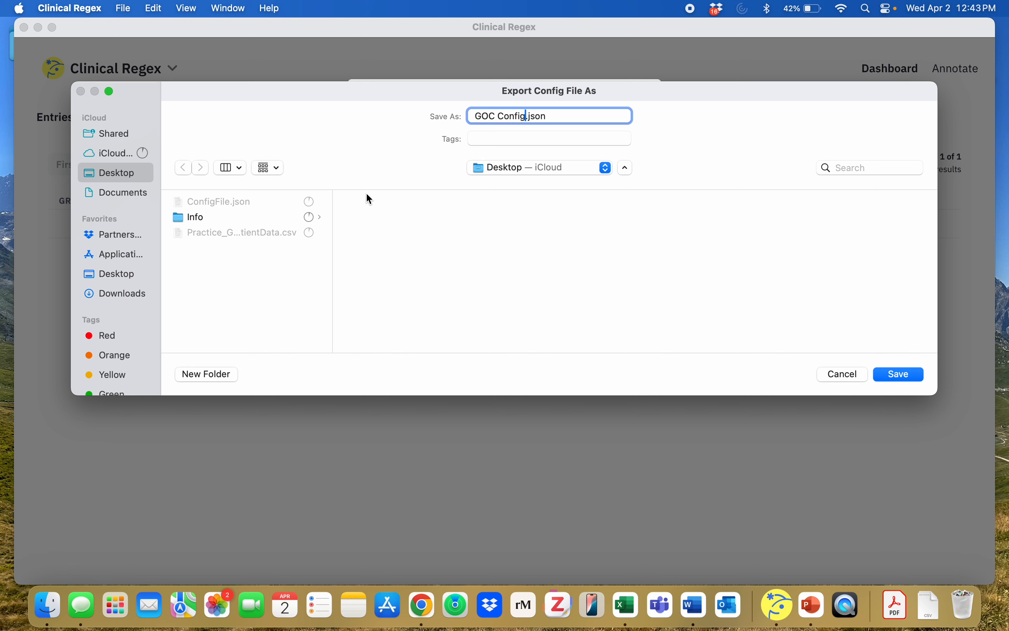
key(Return)
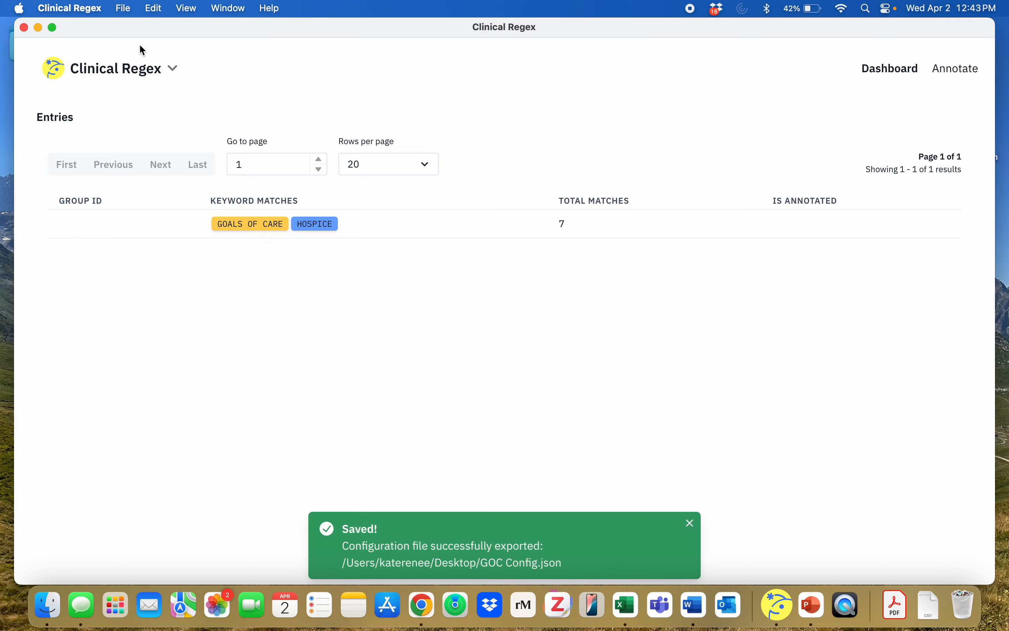
Step: Minimize the project window, view the exported GOC Config.json from the desktop in TextEdit, and close the file
click(38, 28)
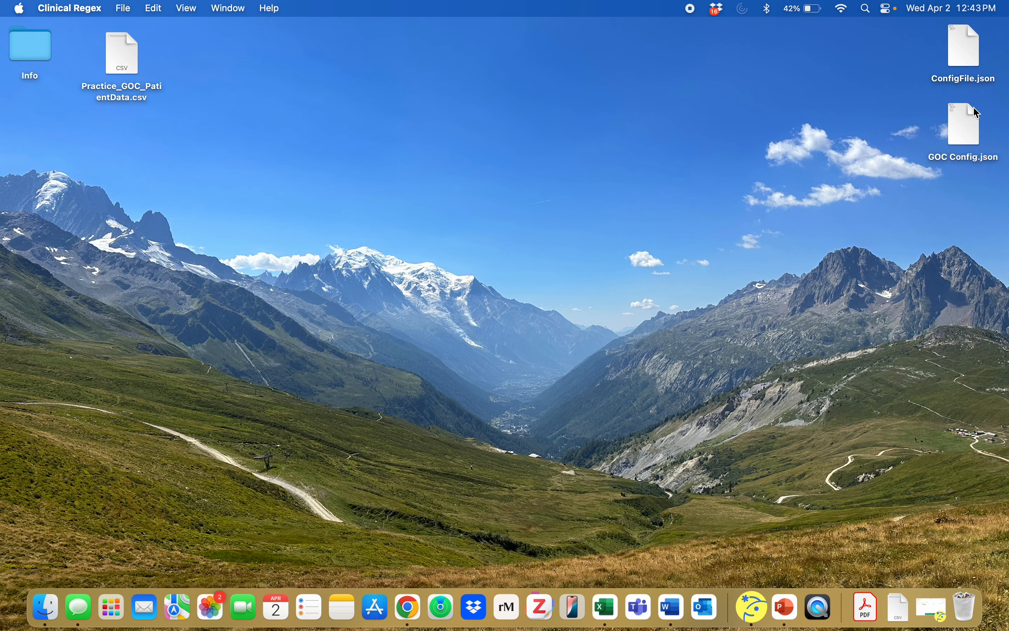
double_click(963, 119)
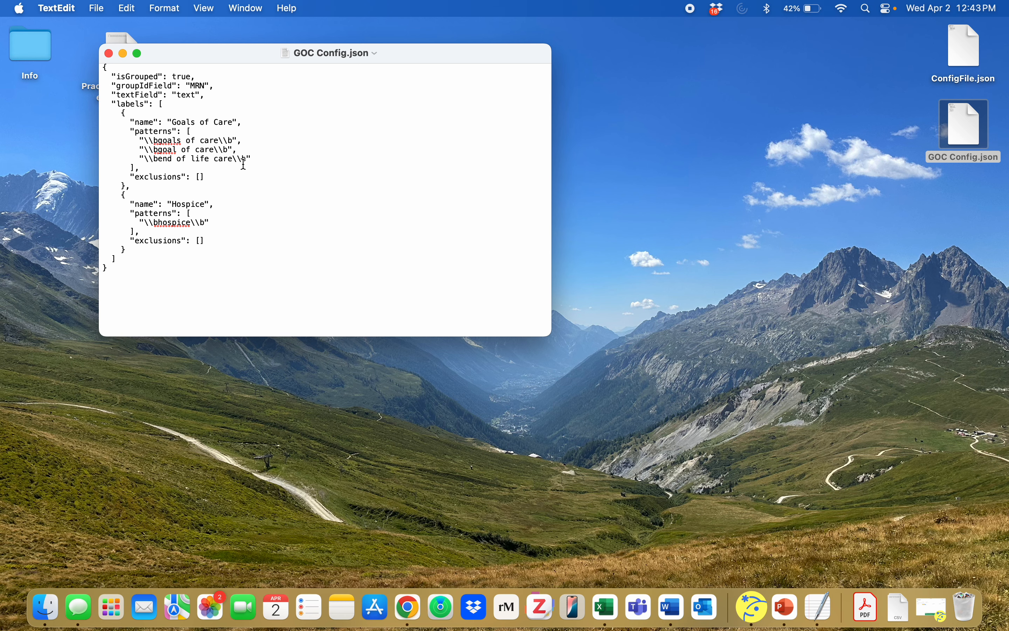
click(108, 53)
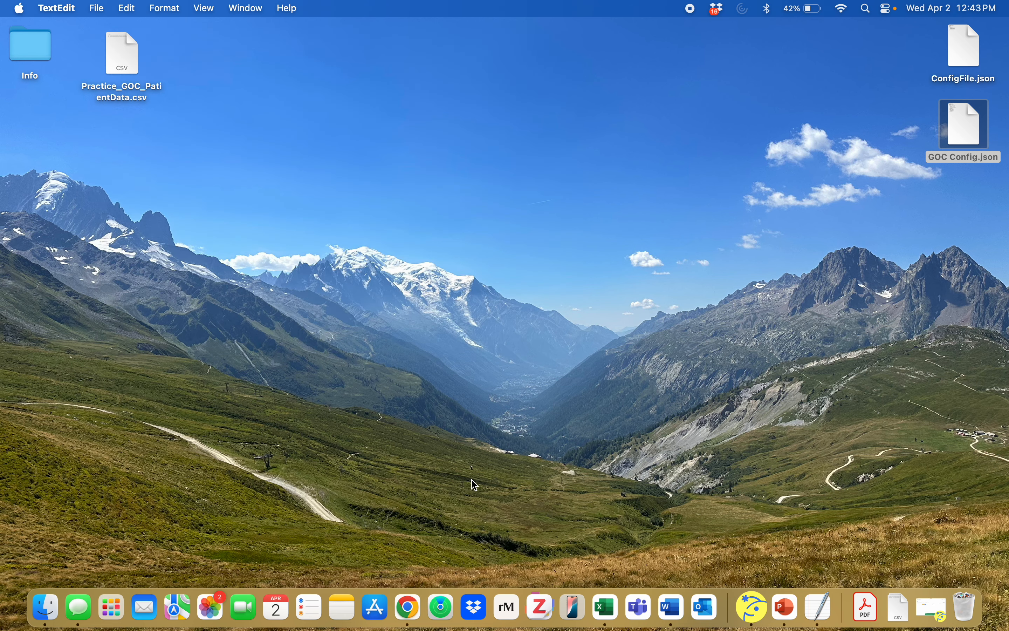
Step: Return to Clinical Regex and start a new project, discarding the unsaved progress
click(767, 620)
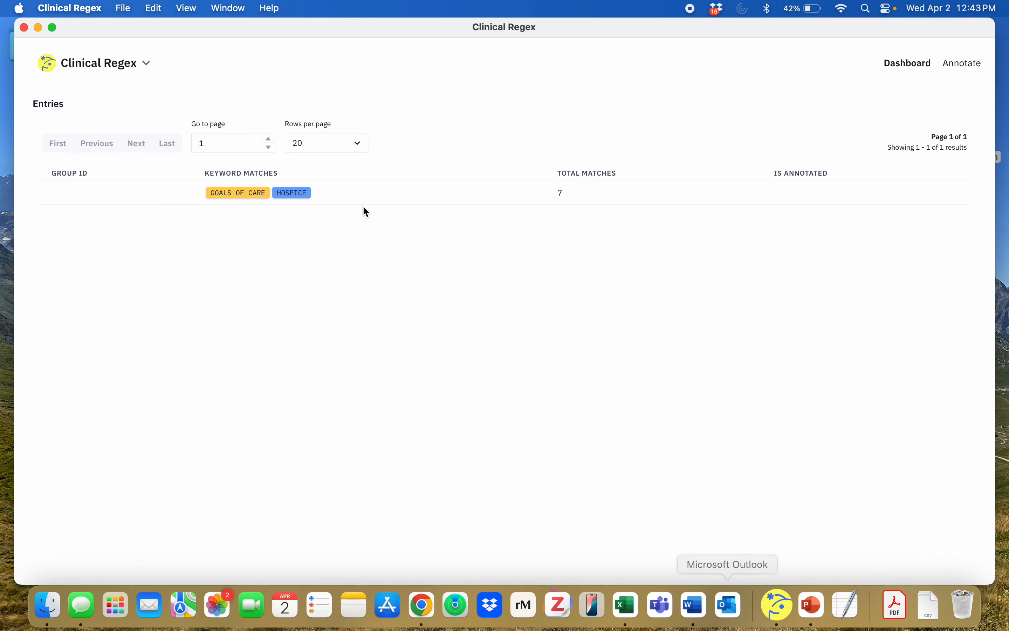
click(126, 73)
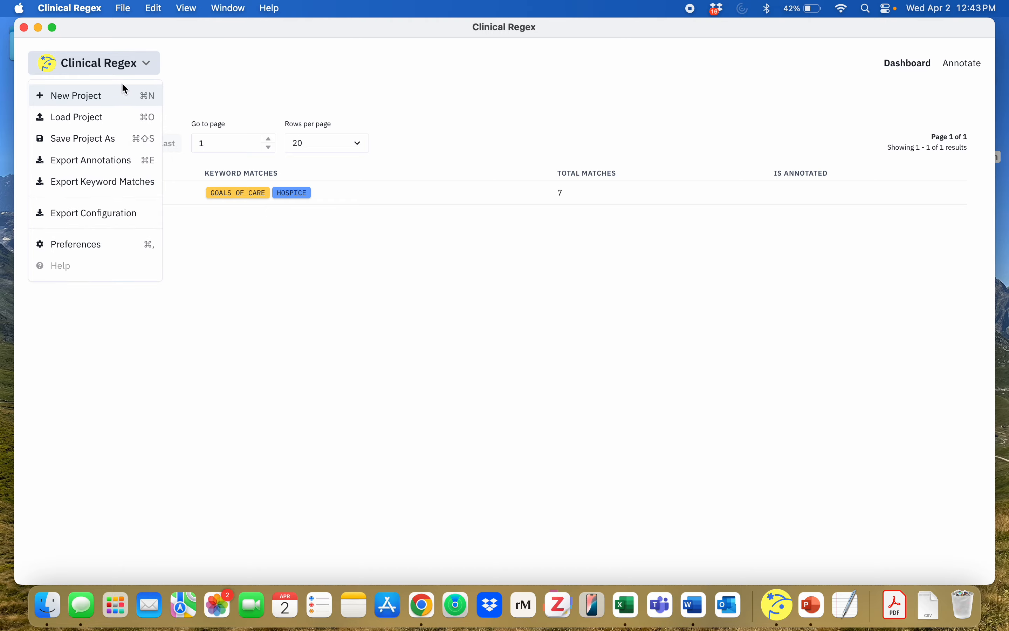
click(117, 98)
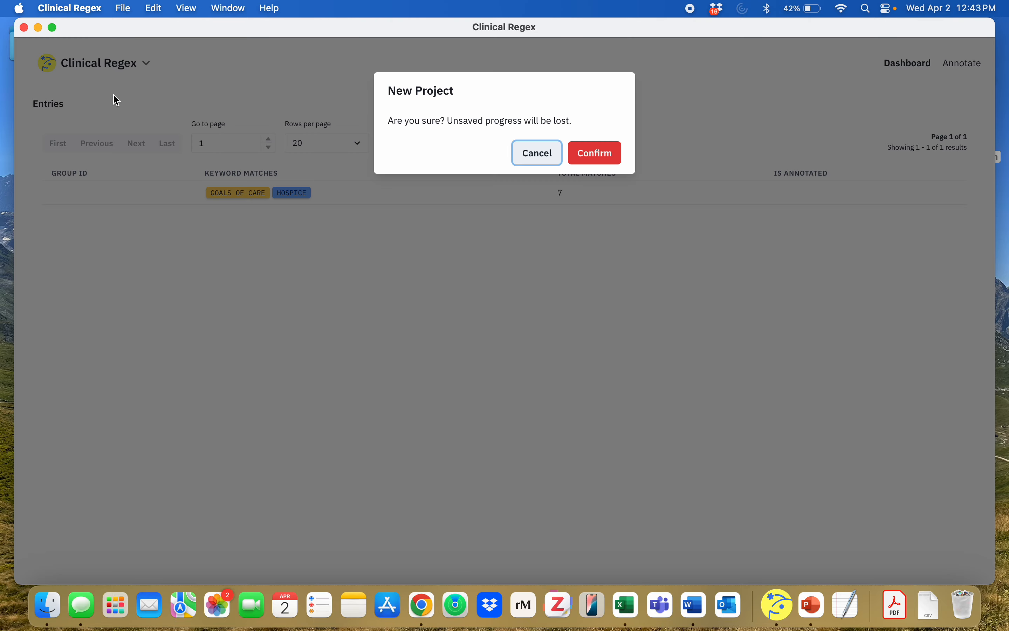
click(593, 158)
Step: Load Practice_GOC_PatientData.csv as the dataset, with text as the text field and MRN as the group ID field
click(235, 234)
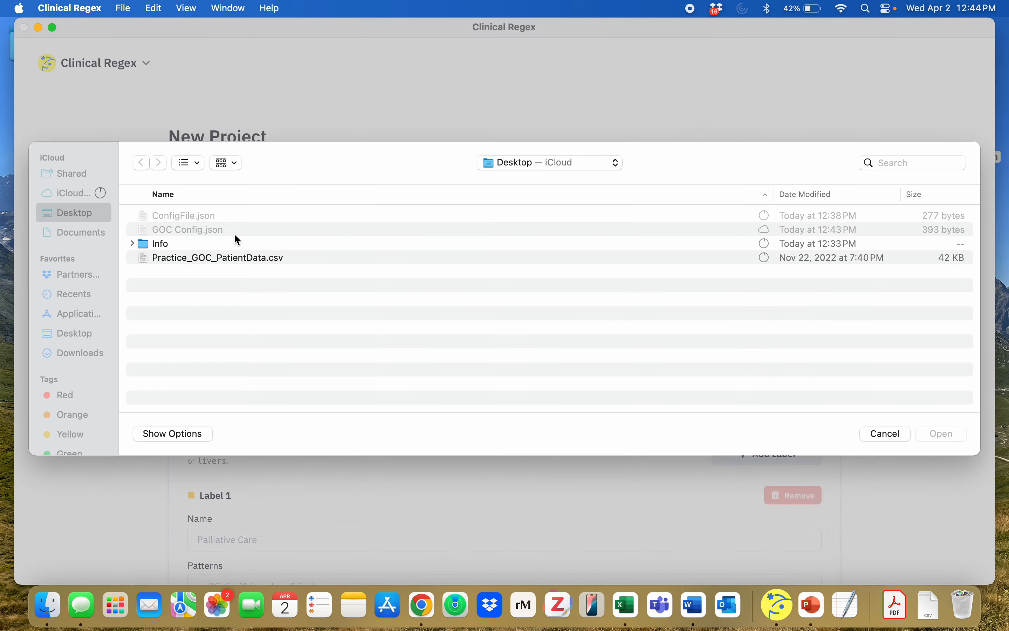
double_click(275, 260)
click(270, 283)
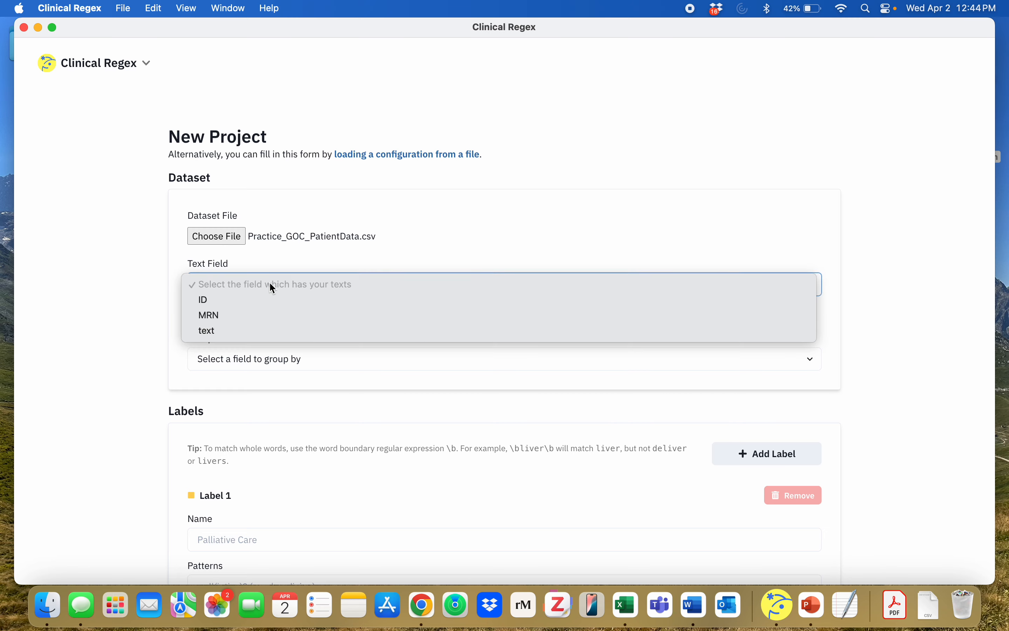
click(267, 330)
click(257, 358)
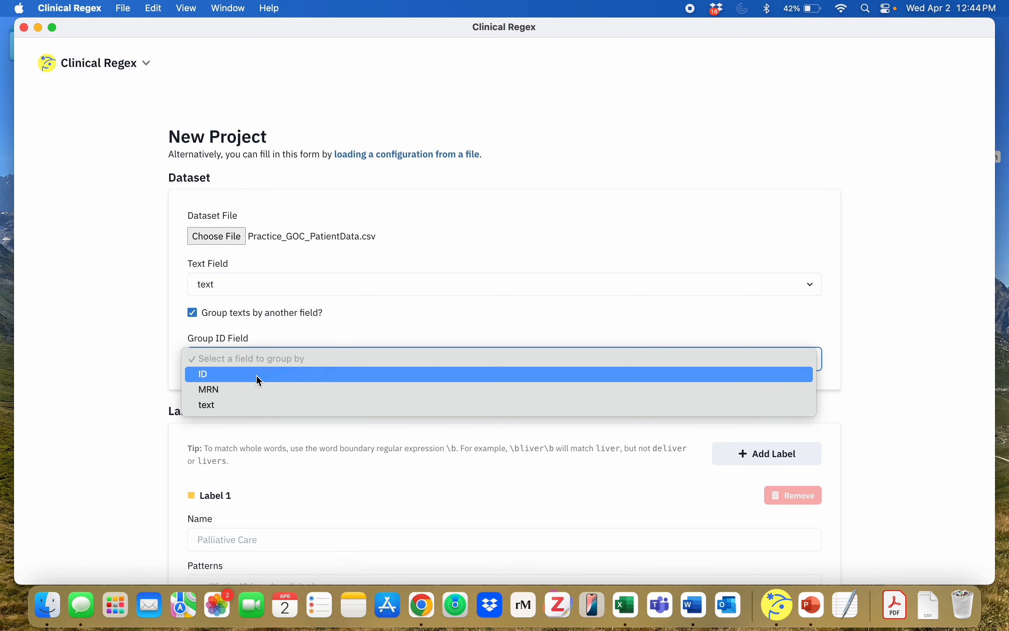
click(258, 390)
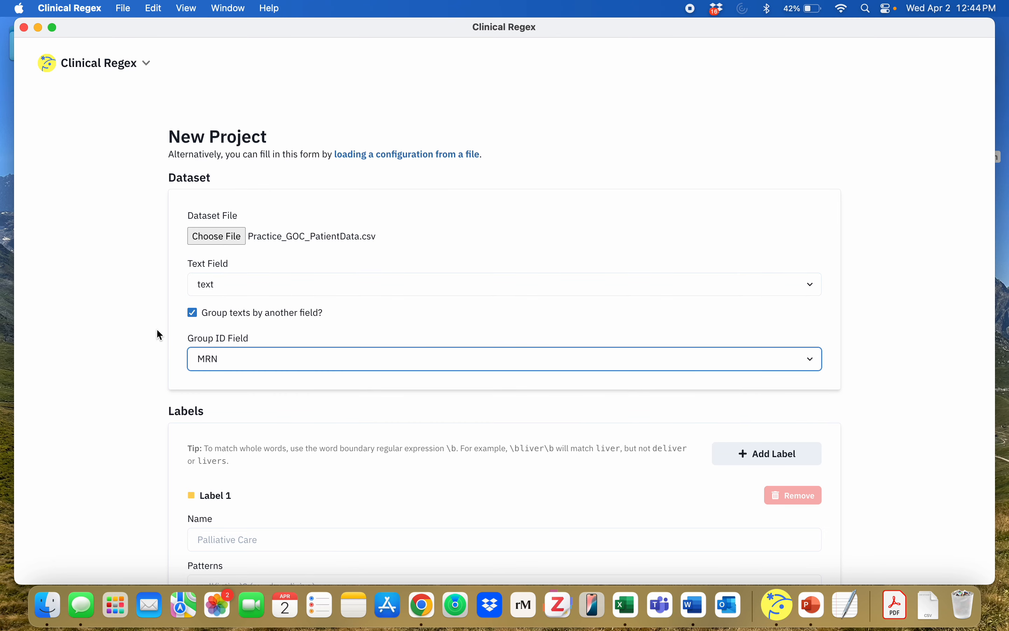
Step: Load the configuration from GOC Config.json and check the name, patterns and exclusions of the Goals of Care label
click(386, 156)
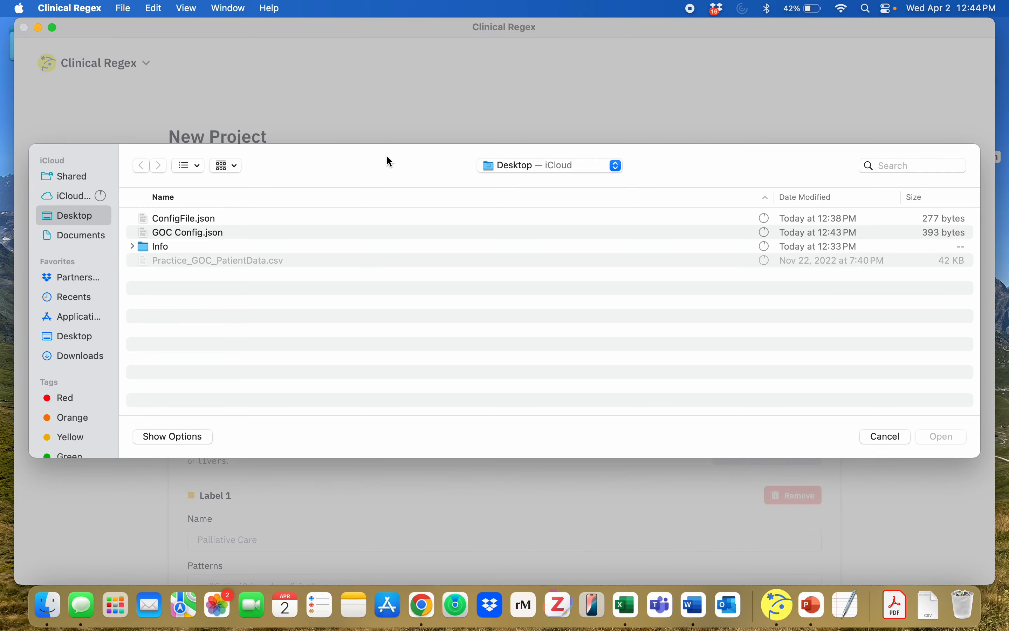
click(274, 233)
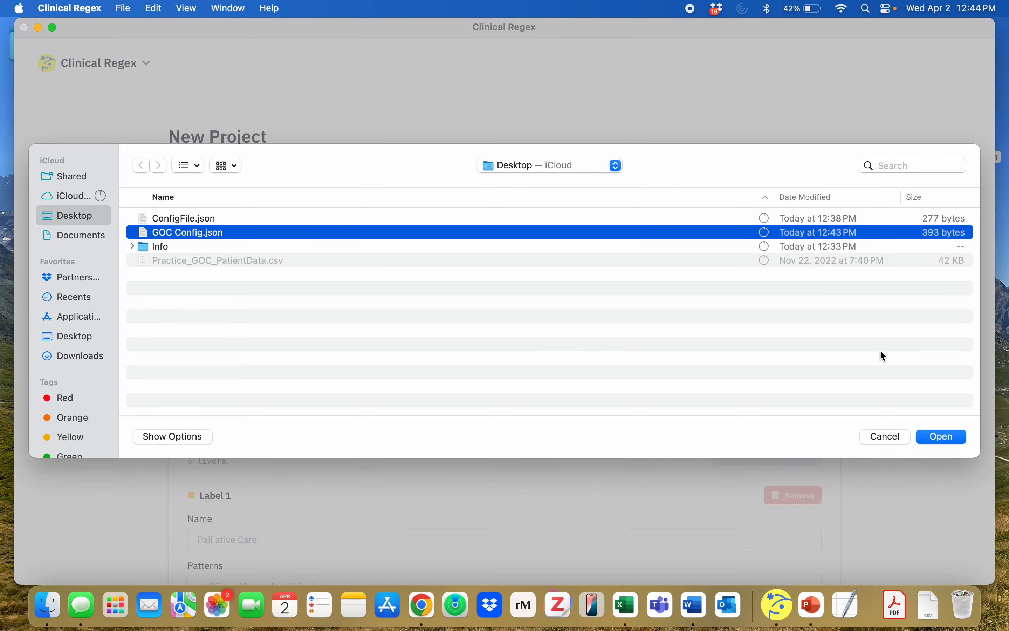
click(933, 434)
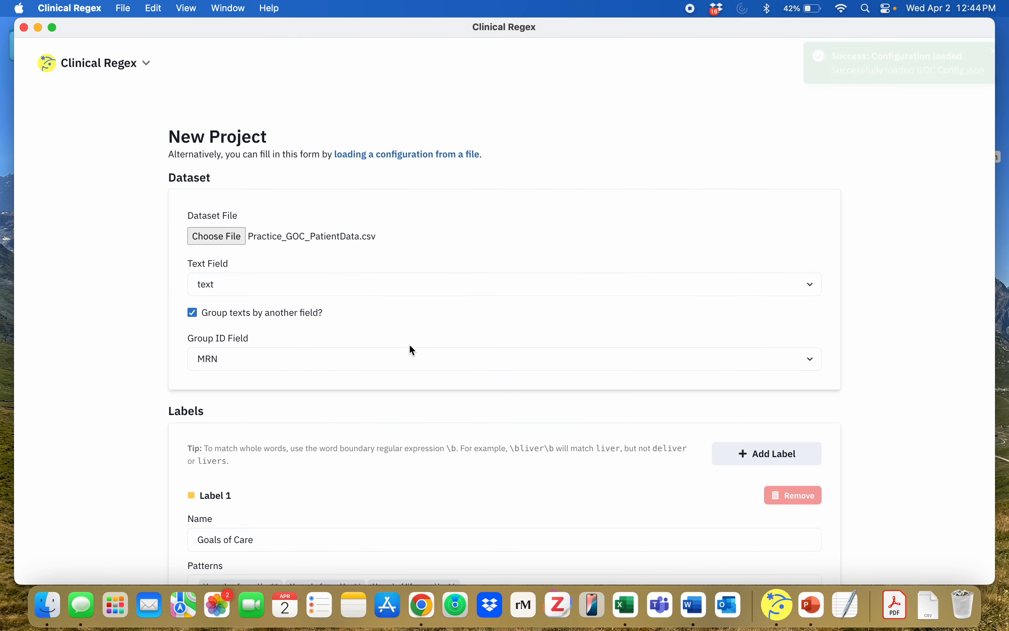
scroll(88, 331, down, 10)
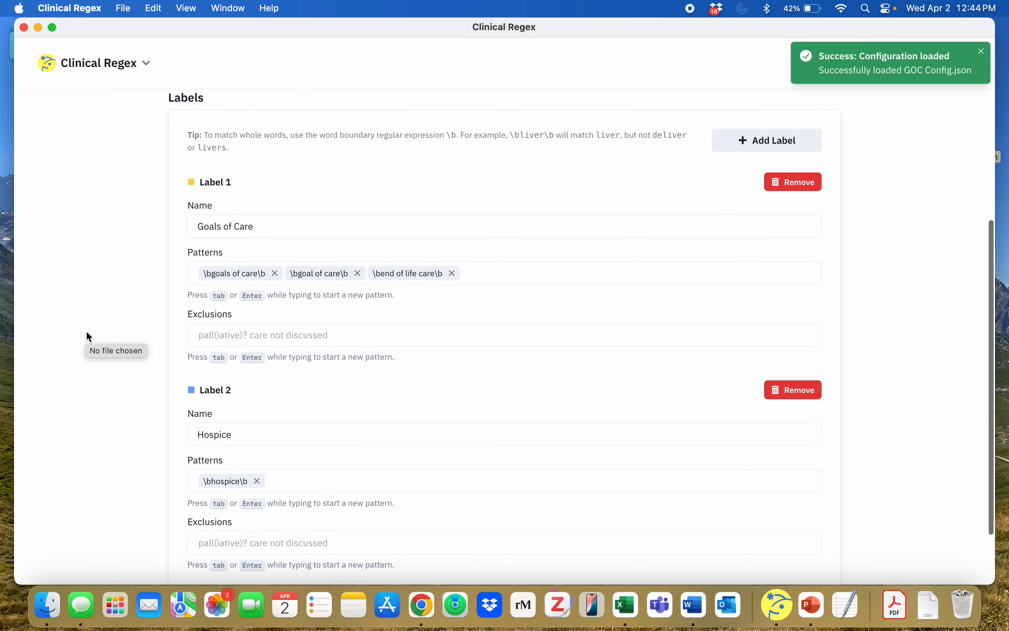
click(240, 214)
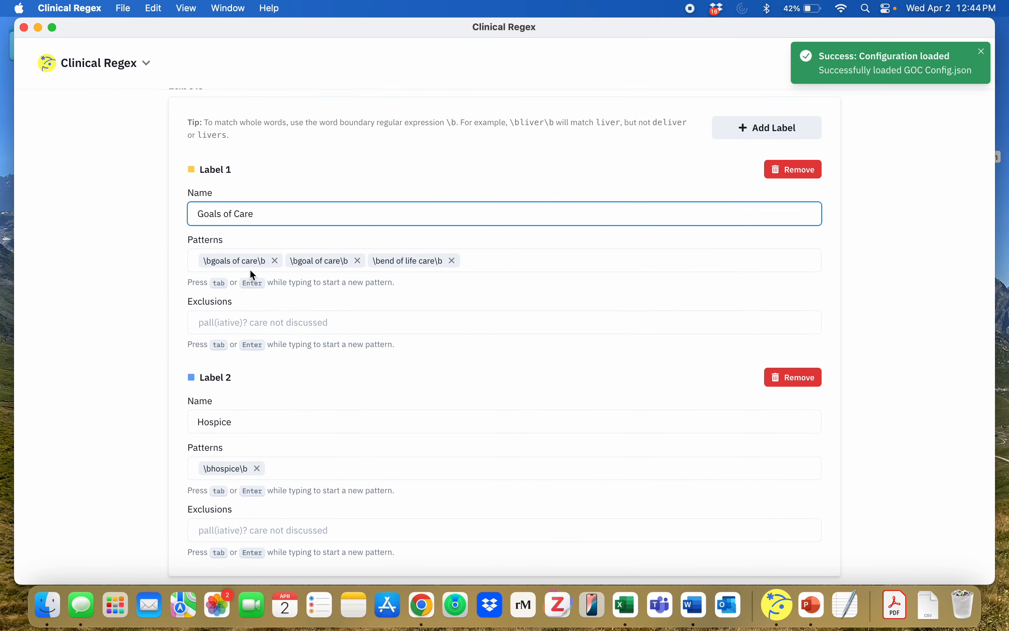
click(250, 262)
click(243, 321)
scroll(155, 323, down, 3)
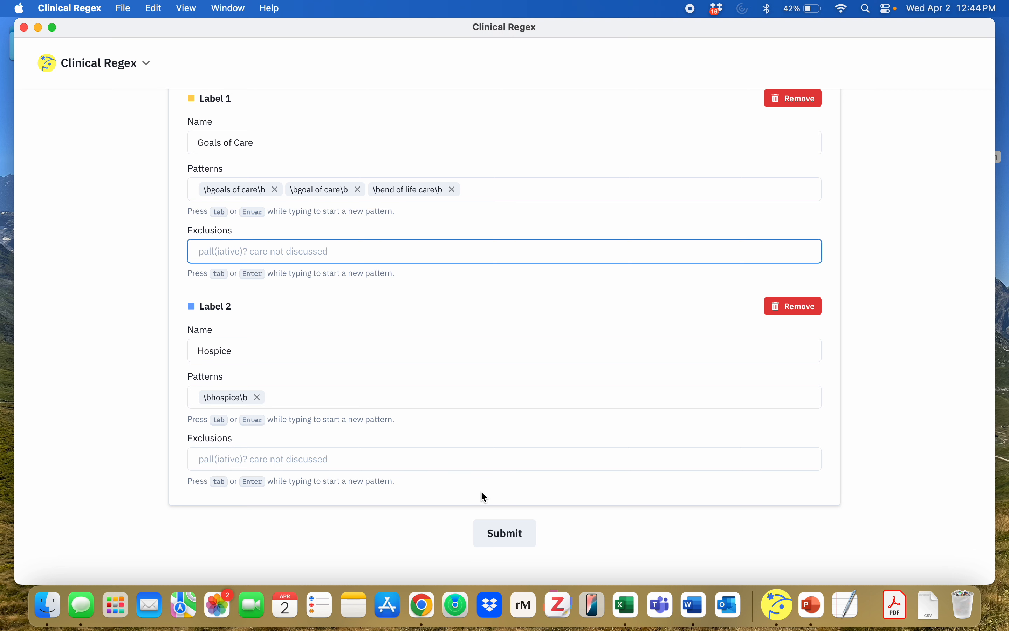
Step: Remove the \bend of life care\b pattern from the Goals of Care label and submit the project form
click(454, 190)
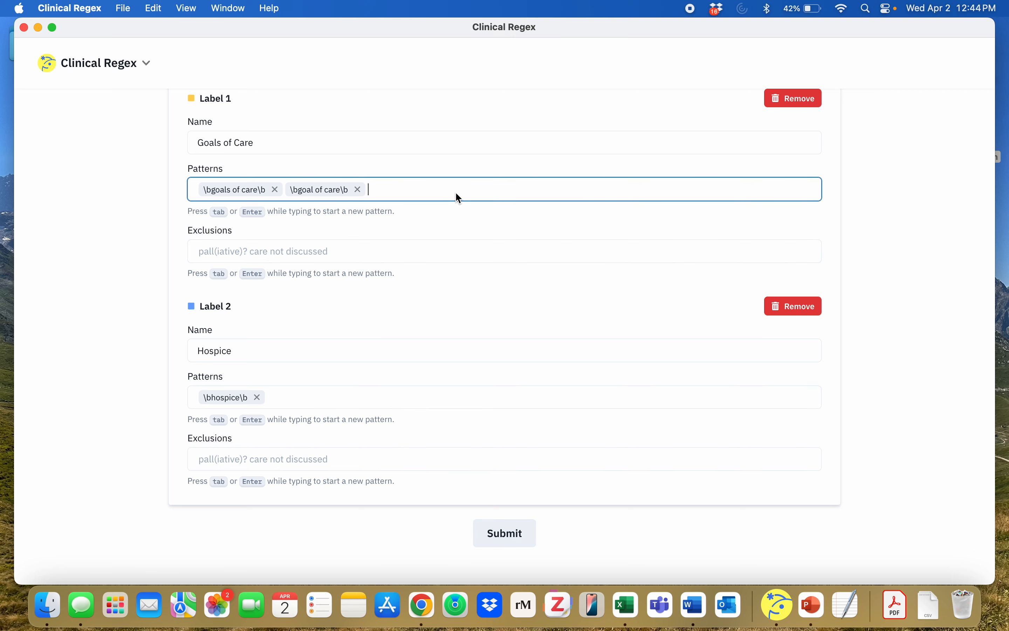
scroll(456, 193, up, 5)
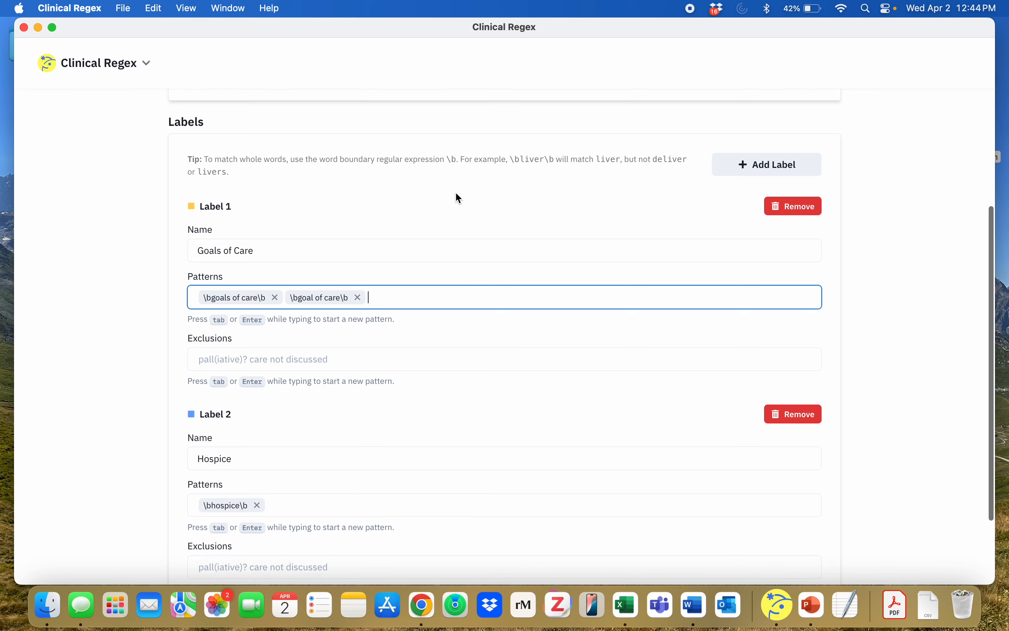
scroll(457, 193, down, 4)
scroll(459, 198, down, 2)
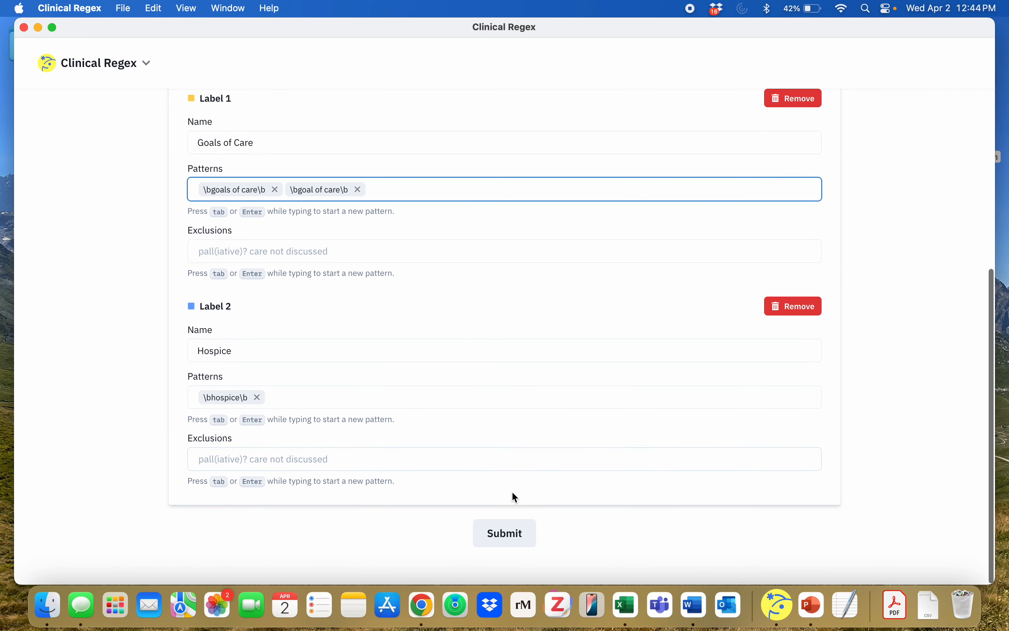
click(502, 532)
Step: Export the project configuration to the Desktop as GOC config 2.json
click(92, 69)
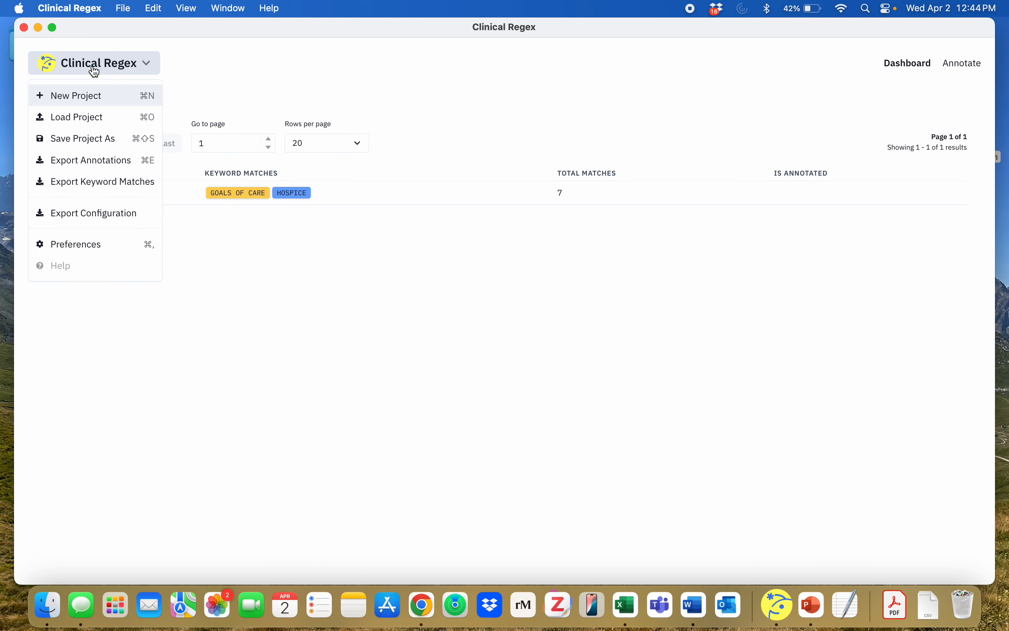
click(95, 214)
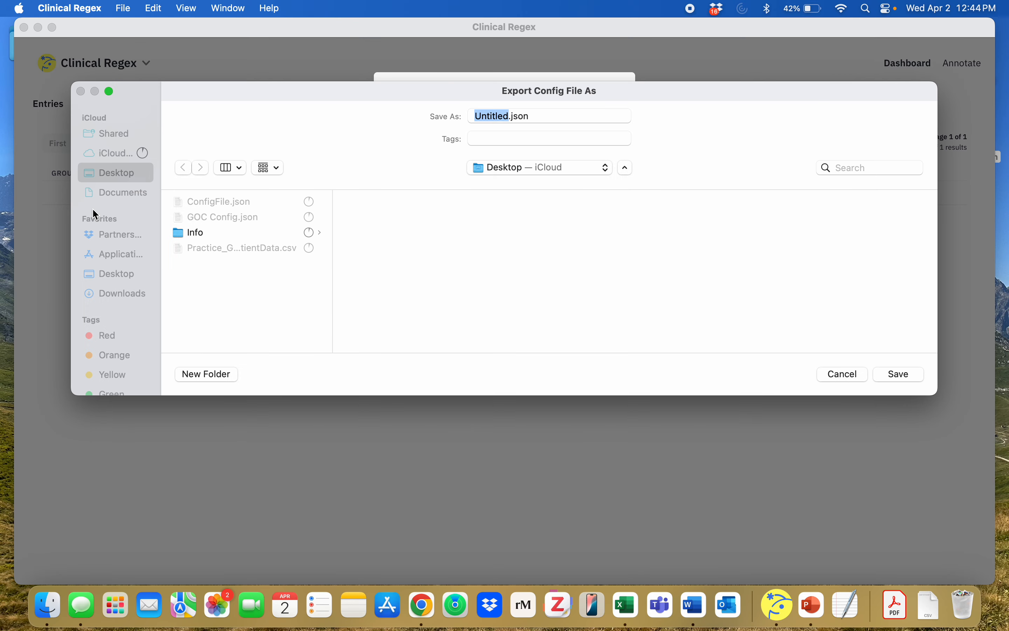
text(GOC )
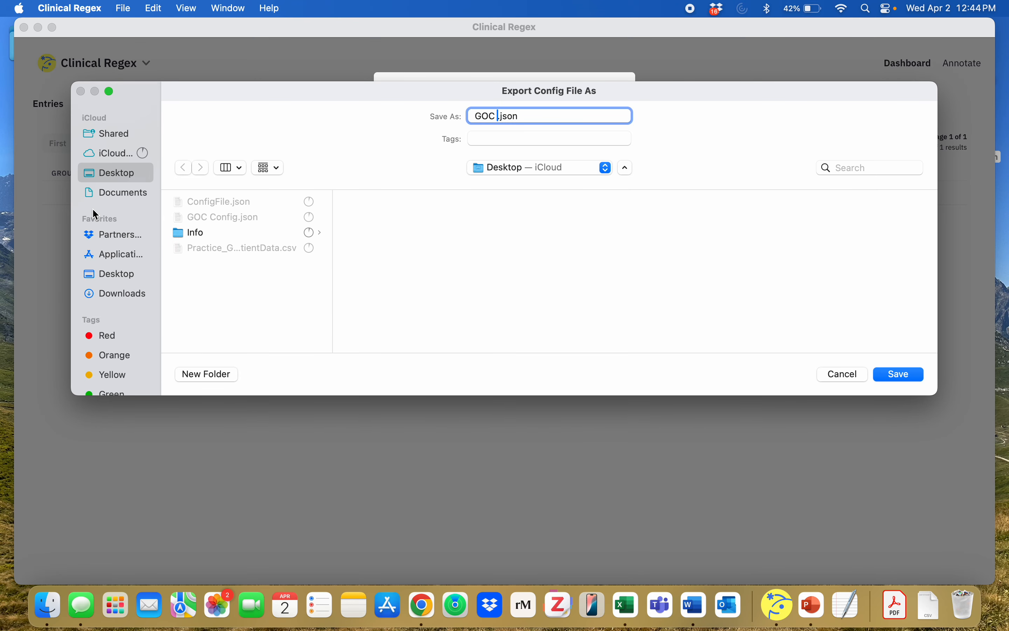
text(config 2)
key(Return)
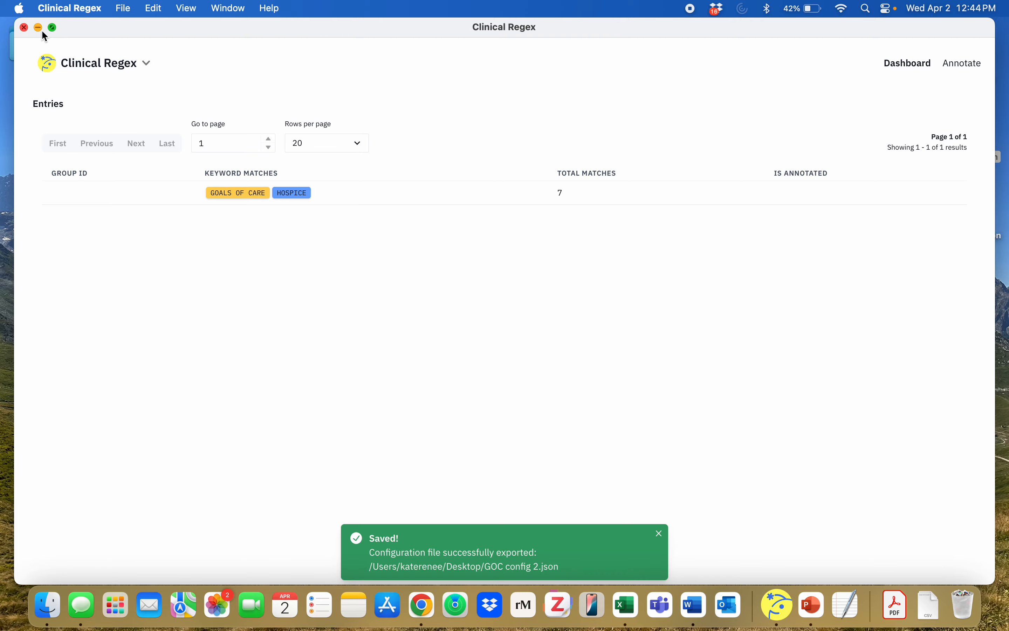
Step: Minimize the project window and open GOC config 2.json from the desktop in TextEdit to examine its contents
click(39, 28)
click(953, 199)
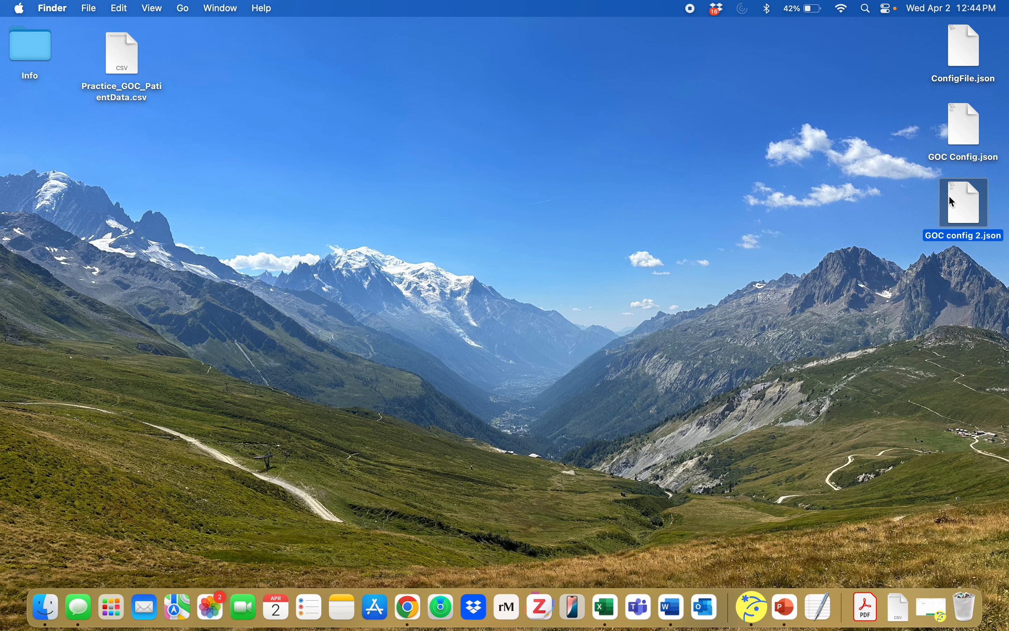
double_click(953, 200)
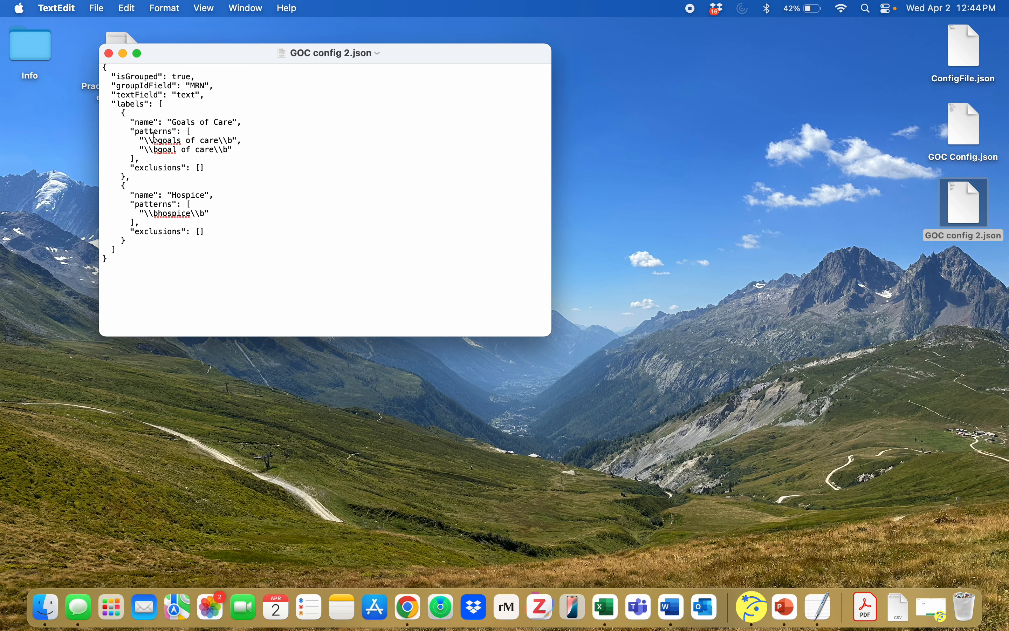